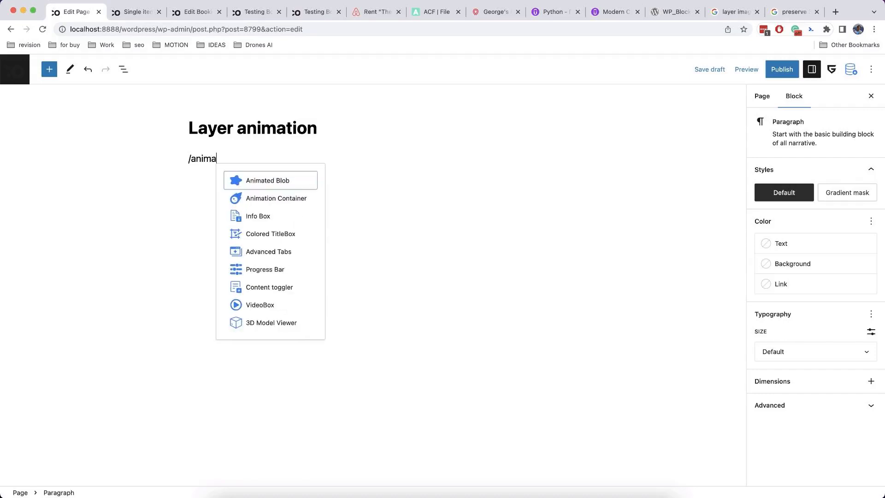
Insert an Animation Container block and add a Container / Wrapper inside it.
key(Down)
key(Return)
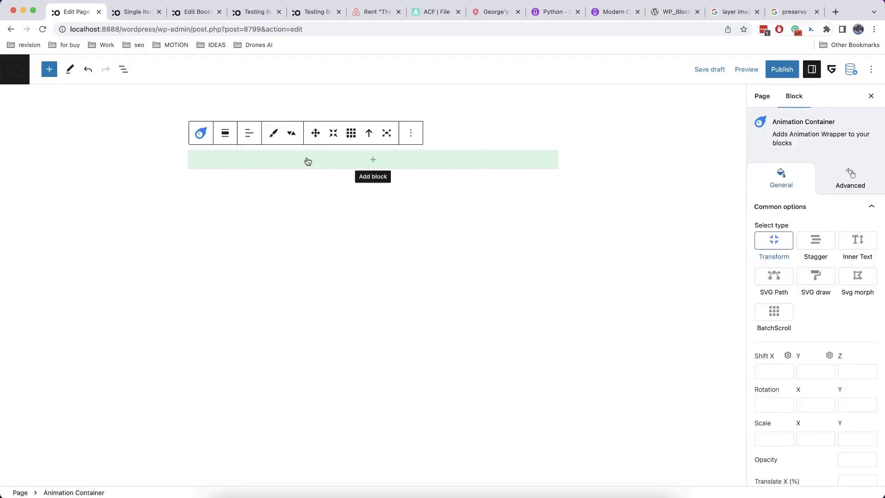
click(326, 160)
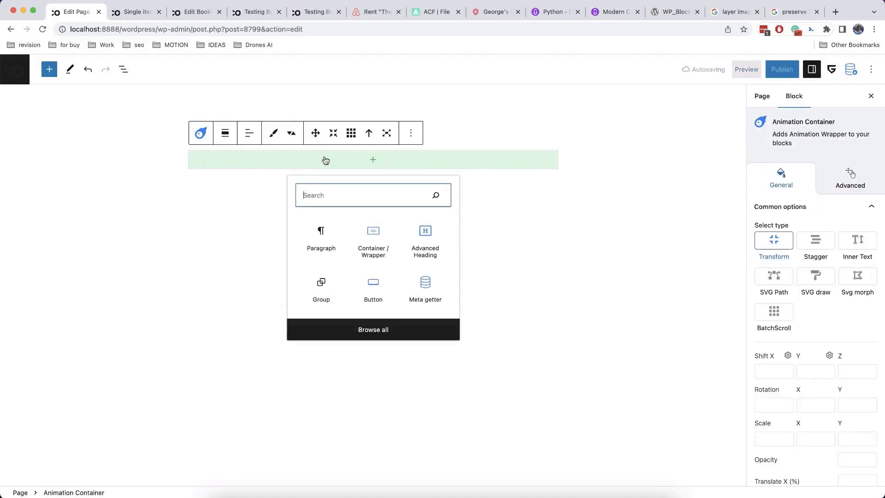
click(369, 240)
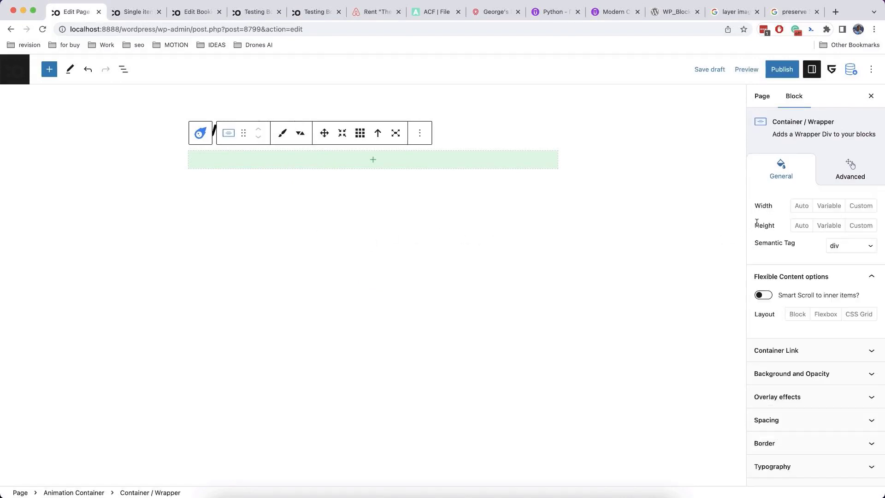
Give the wrapper a custom width of 250 px and height of 250 px.
click(861, 209)
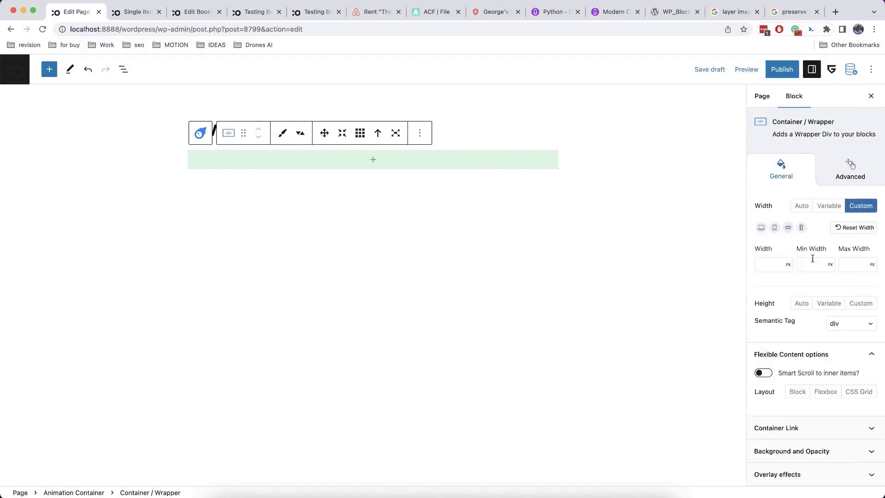
text(250)
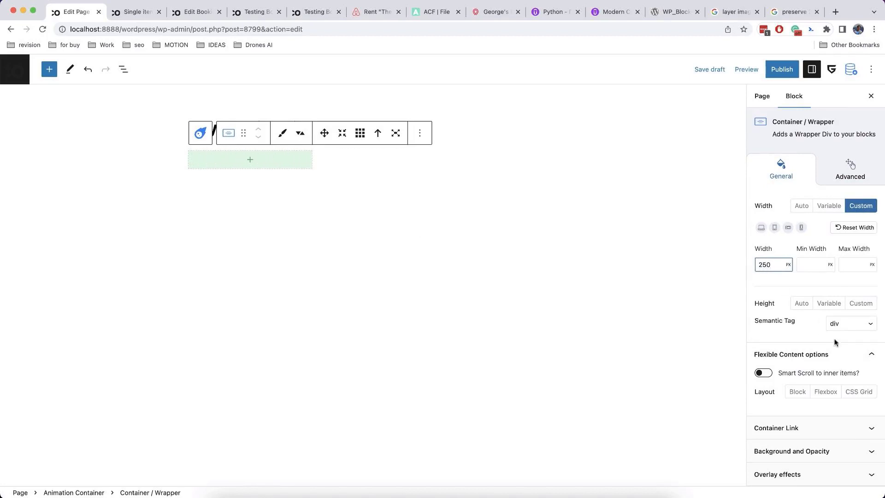
click(860, 306)
click(762, 363)
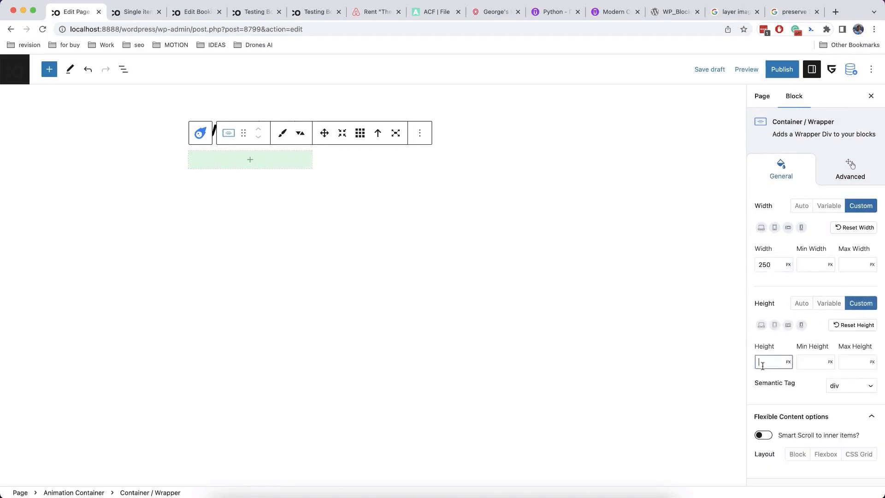
text(250)
scroll(807, 369, down, 5)
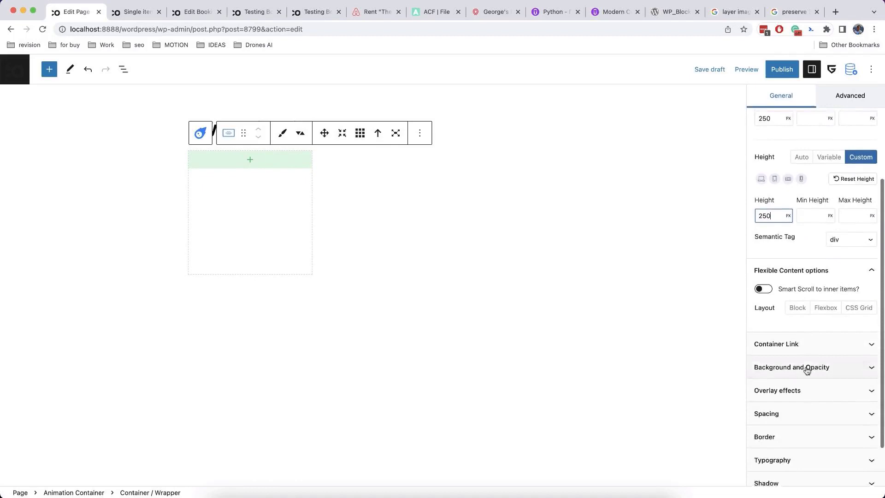
Set the wrapper's background colour to pure red FF0000.
click(810, 347)
scroll(811, 322, down, 4)
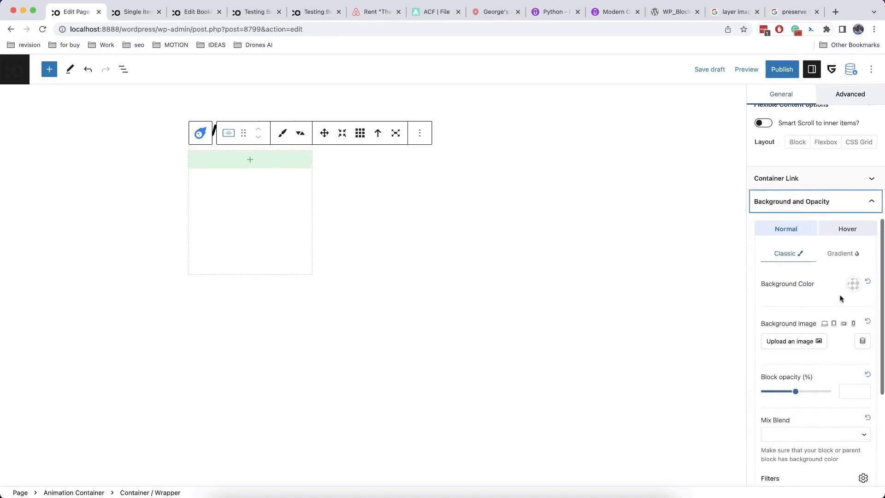
click(852, 285)
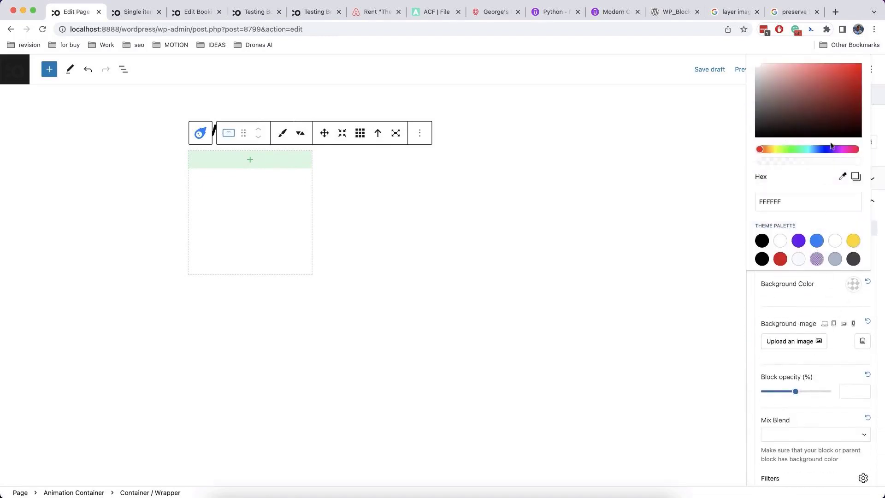
drag(854, 84, 872, 55)
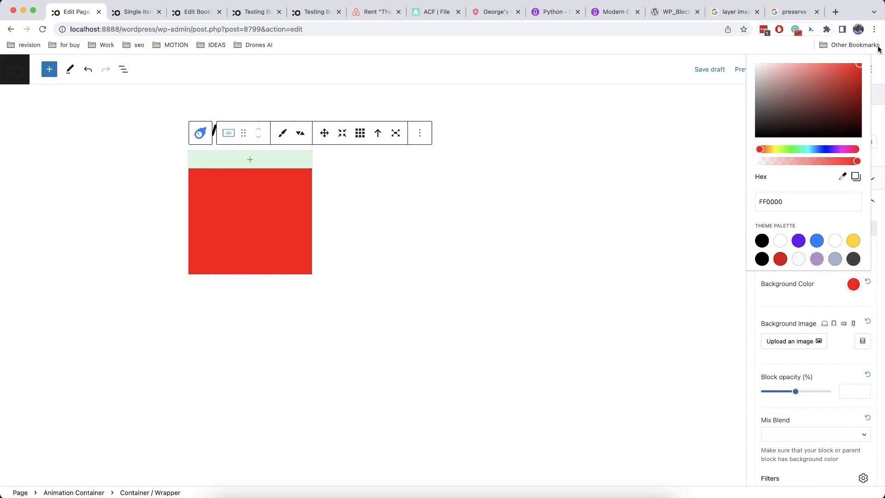
click(762, 300)
scroll(815, 302, up, 3)
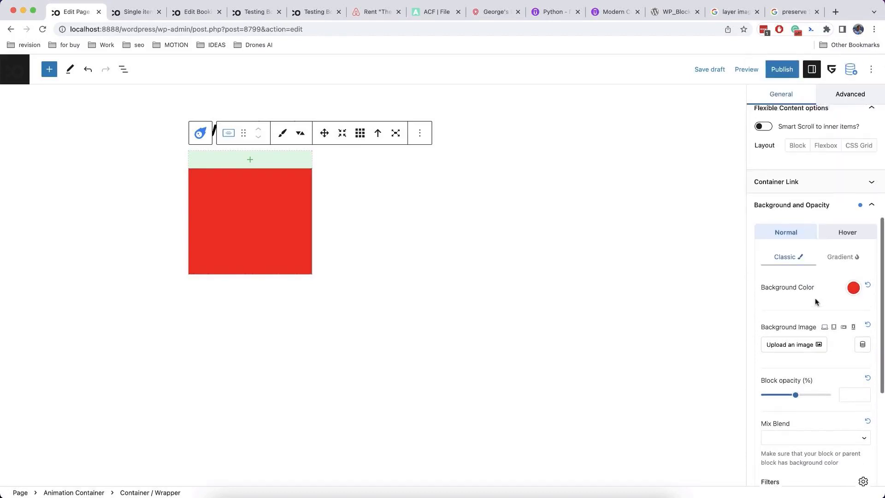
scroll(815, 300, up, 3)
Rotate the wrapper to X -55, Y 45, Z 25 in CSS Transform.
click(842, 167)
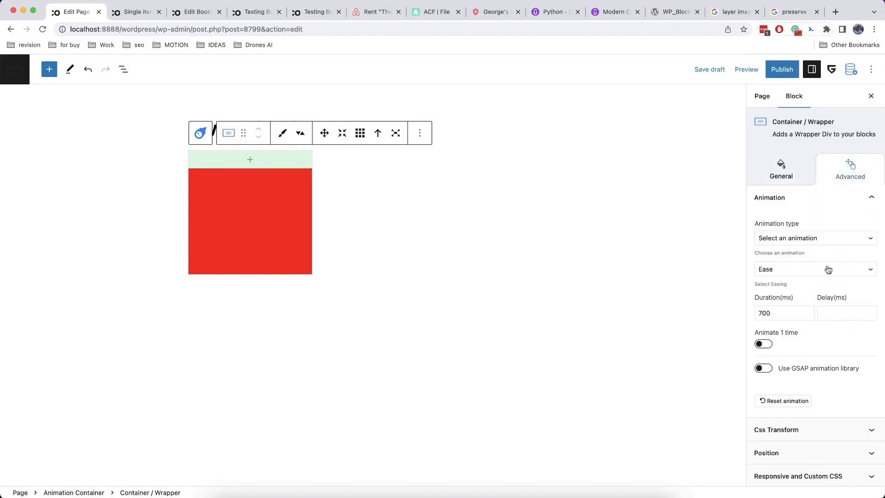
scroll(828, 266, down, 2)
click(805, 388)
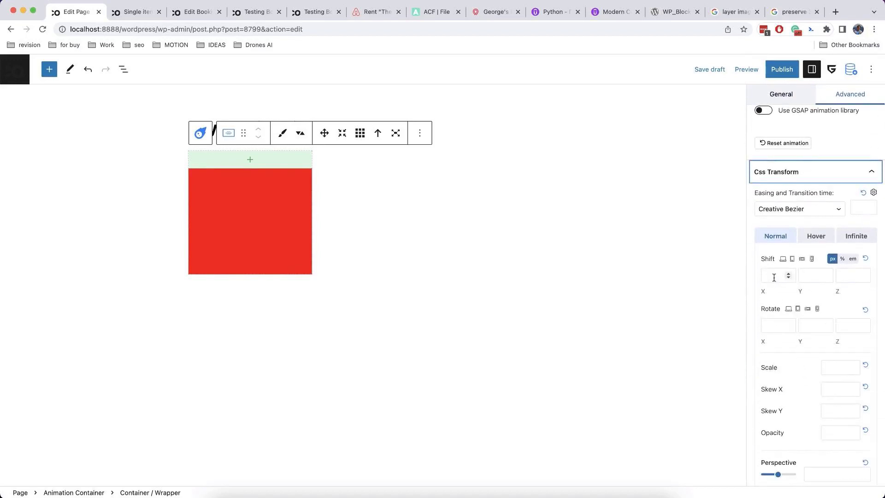
click(774, 332)
text(-55)
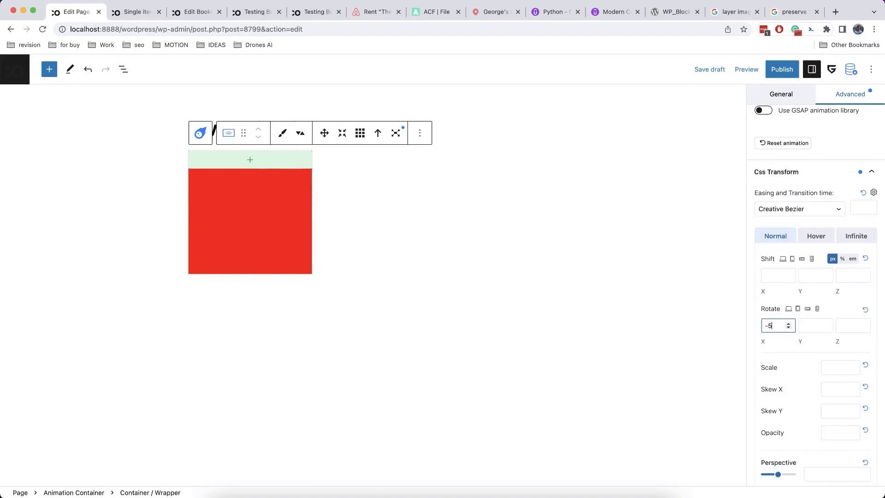
click(809, 326)
text(45)
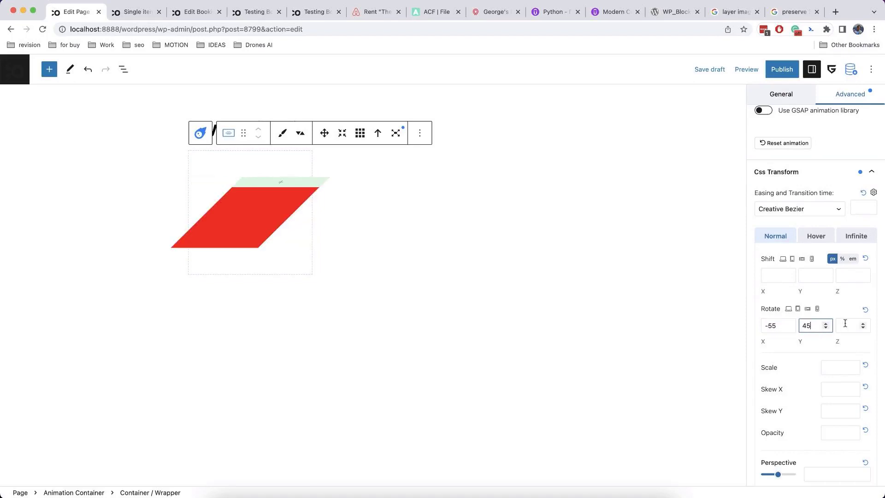
click(850, 326)
text(25)
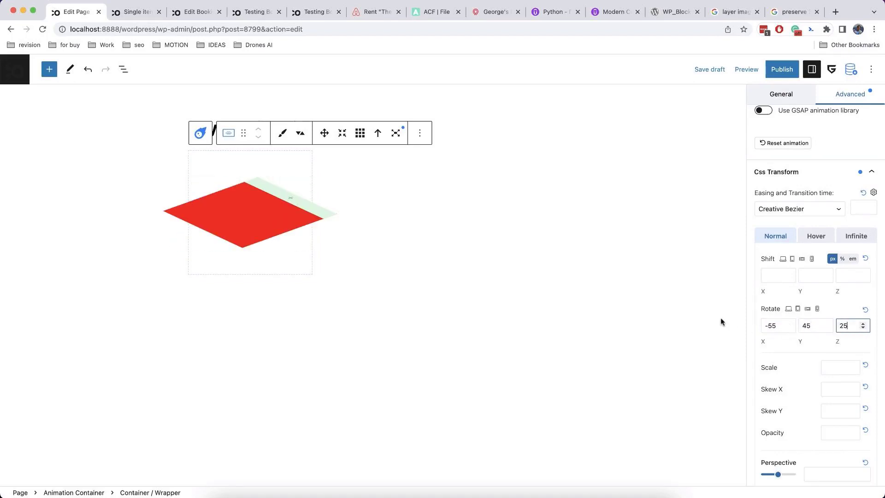
scroll(788, 339, up, 5)
Apply the bottom-right shadow preset to the diamond and raise X offset to 35.
click(787, 175)
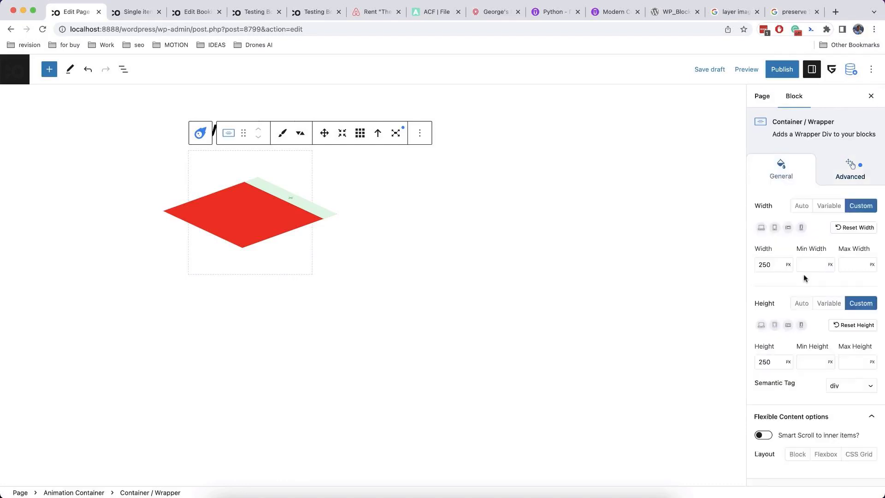
scroll(803, 274, down, 10)
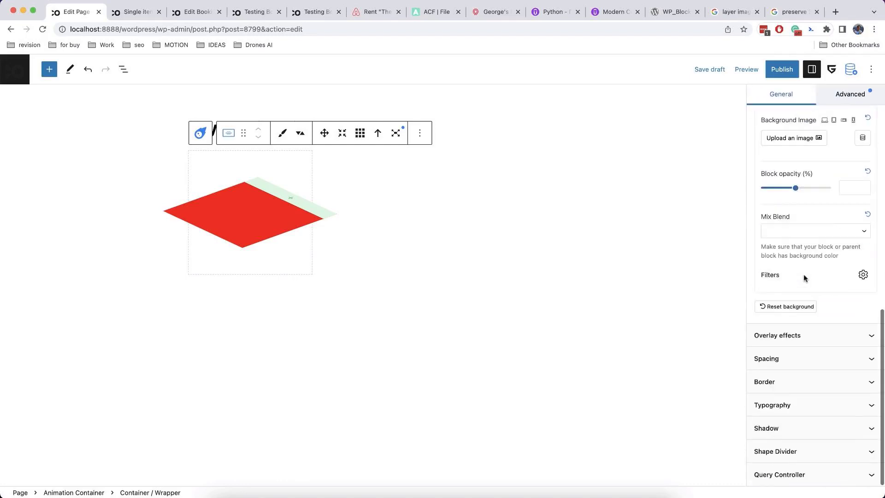
click(793, 428)
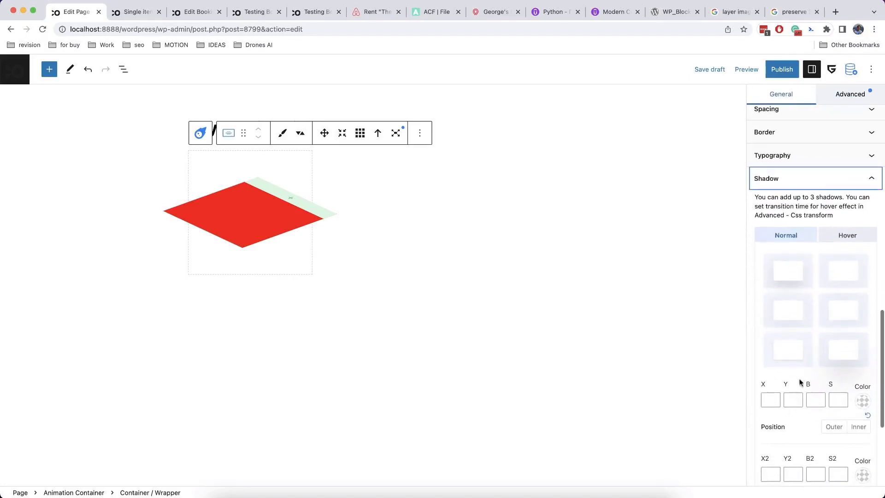
click(838, 348)
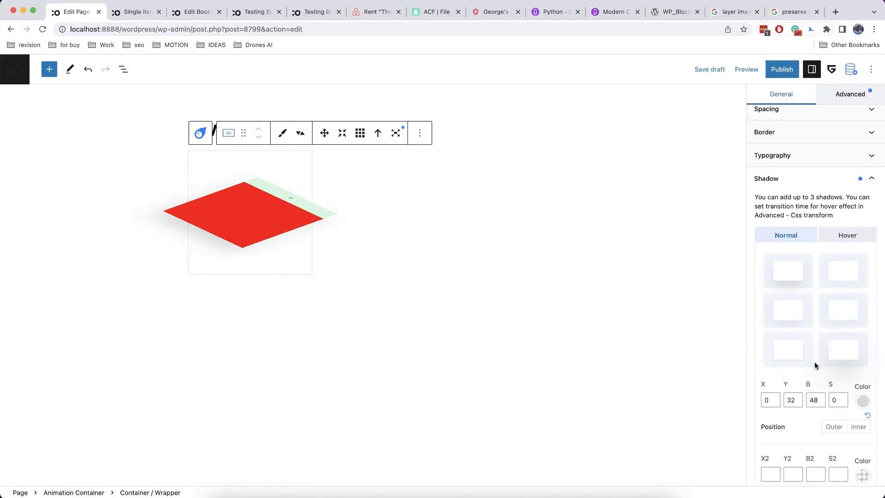
scroll(814, 362, down, 3)
click(776, 331)
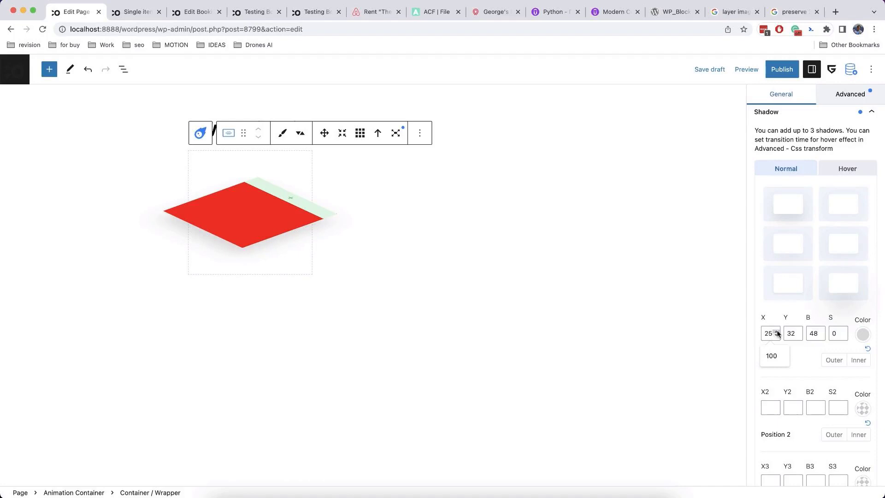
click(777, 331)
Add a 100 px Spacer inside the diamond wrapper, then reselect the parent wrapper.
click(291, 200)
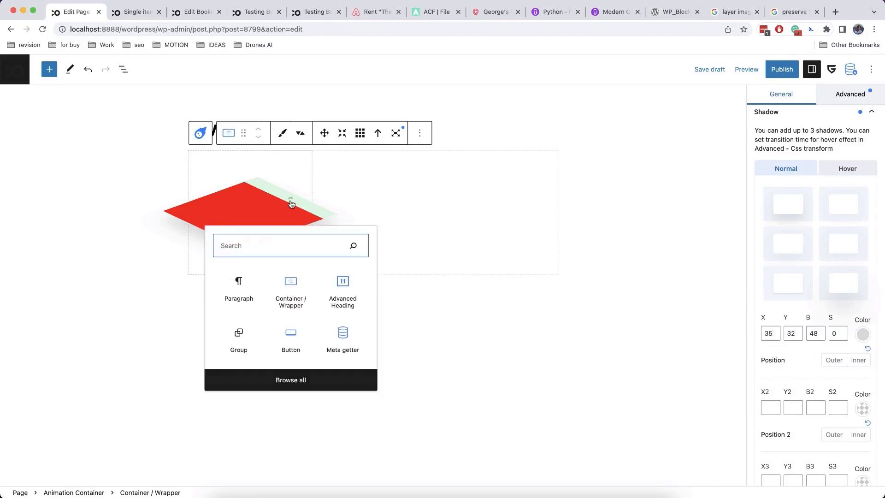
text(spa)
click(239, 281)
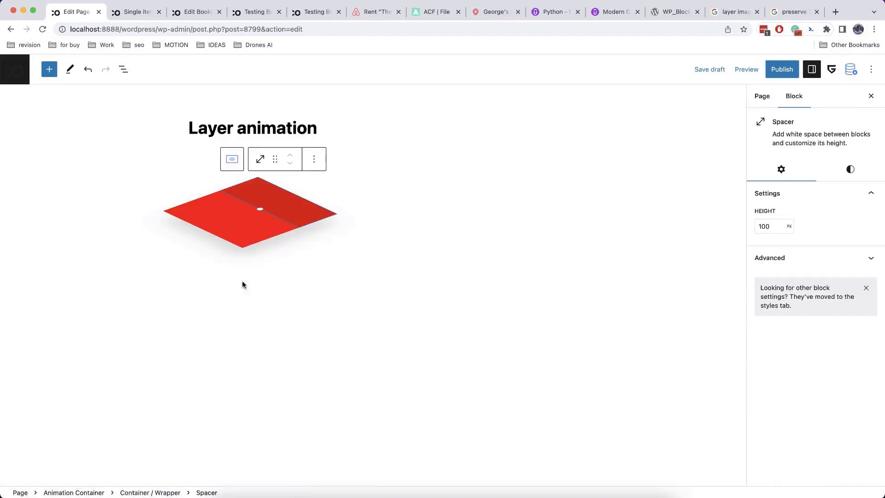
click(231, 160)
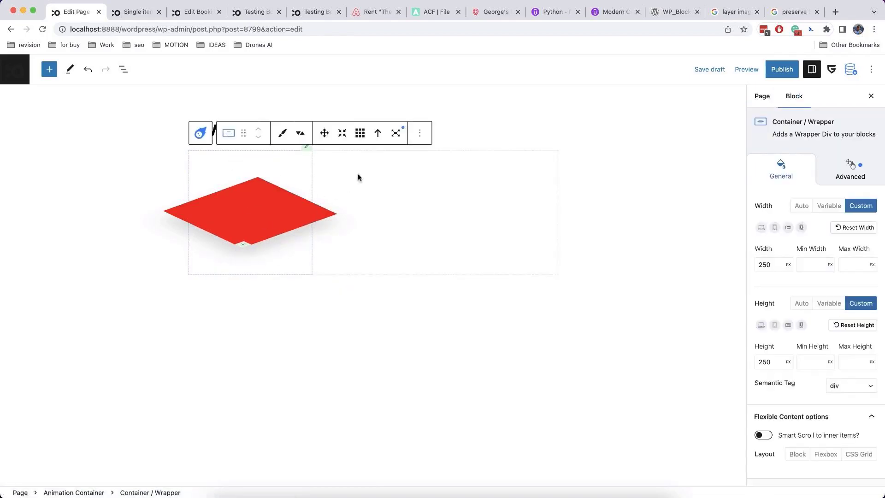
Duplicate the red diamond and make the copy blue-purple 5500FF.
click(419, 134)
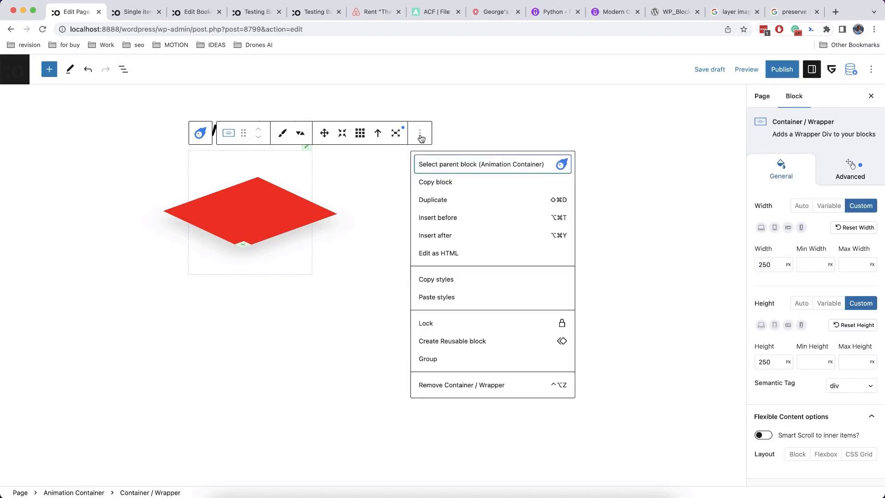
click(446, 201)
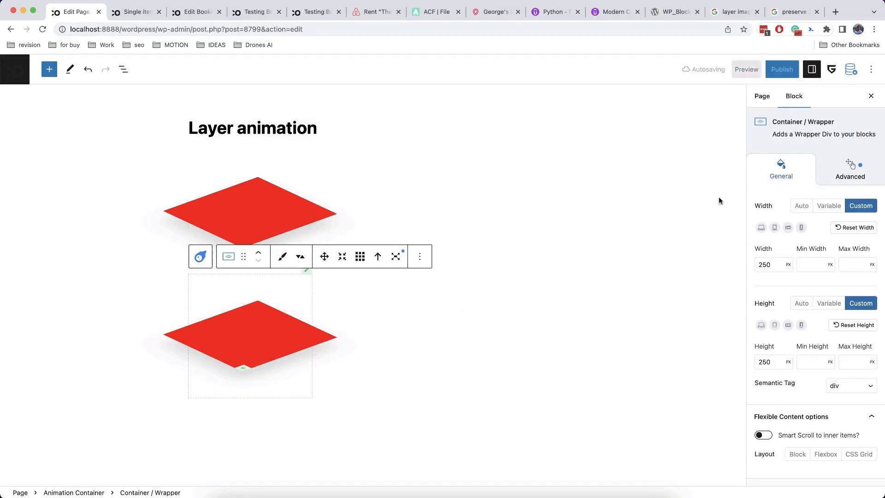
scroll(806, 205, down, 5)
click(758, 311)
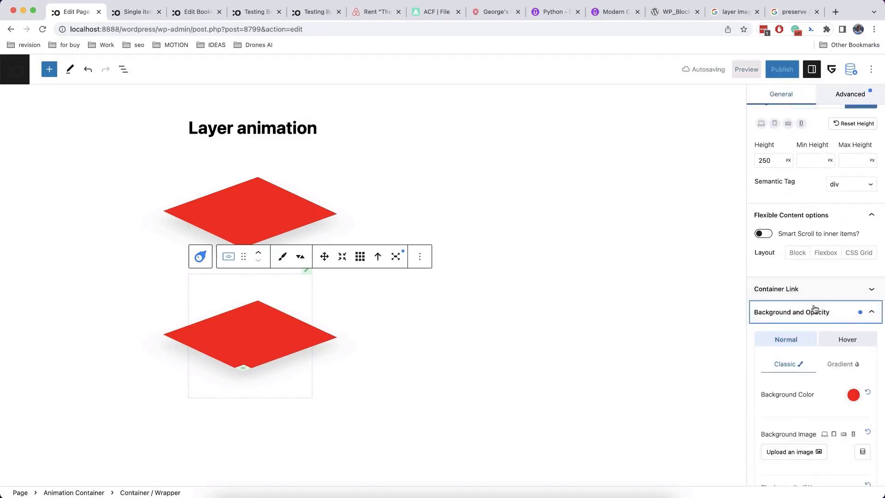
click(850, 233)
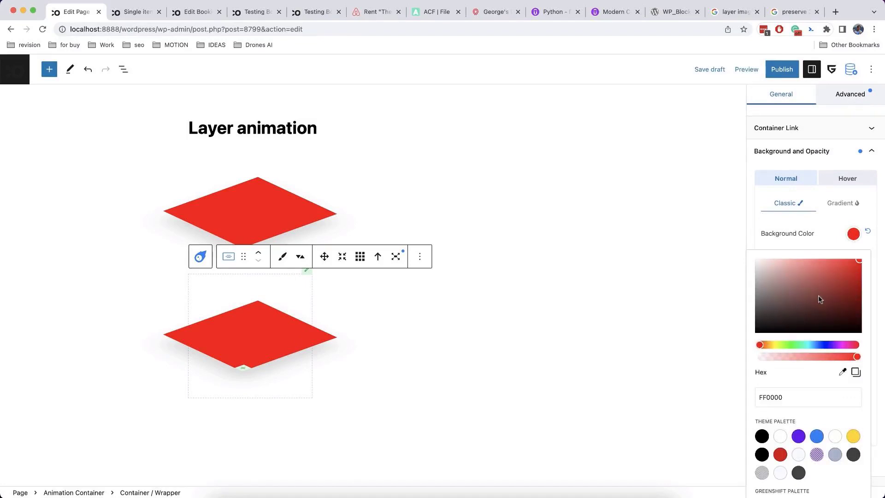
click(830, 345)
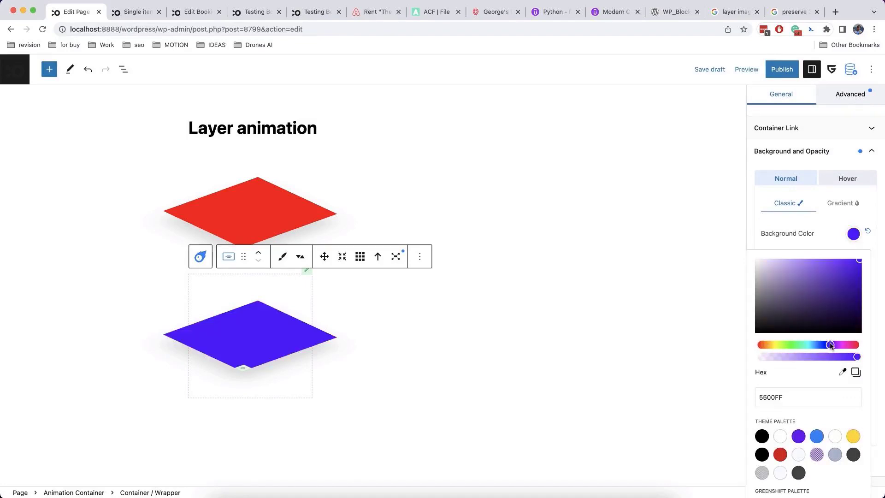
Duplicate the blue diamond and make the new copy green 00DD58.
click(420, 256)
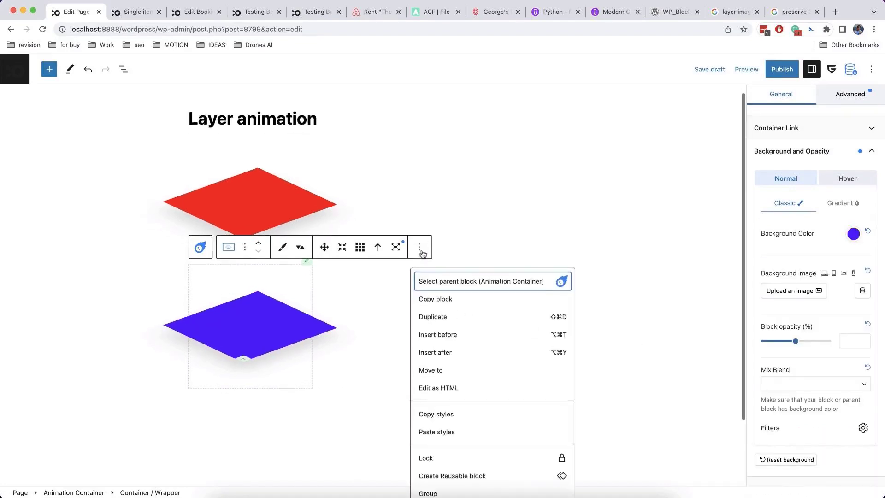
click(430, 282)
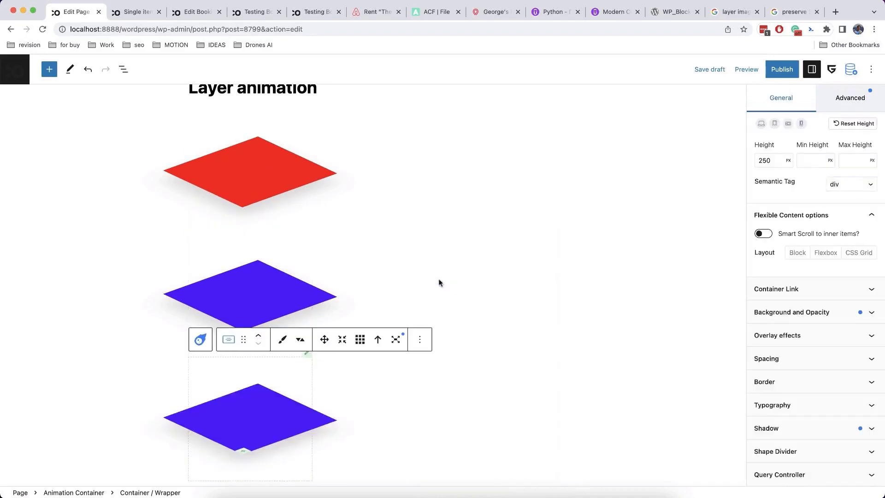
click(787, 312)
scroll(783, 323, down, 3)
click(853, 278)
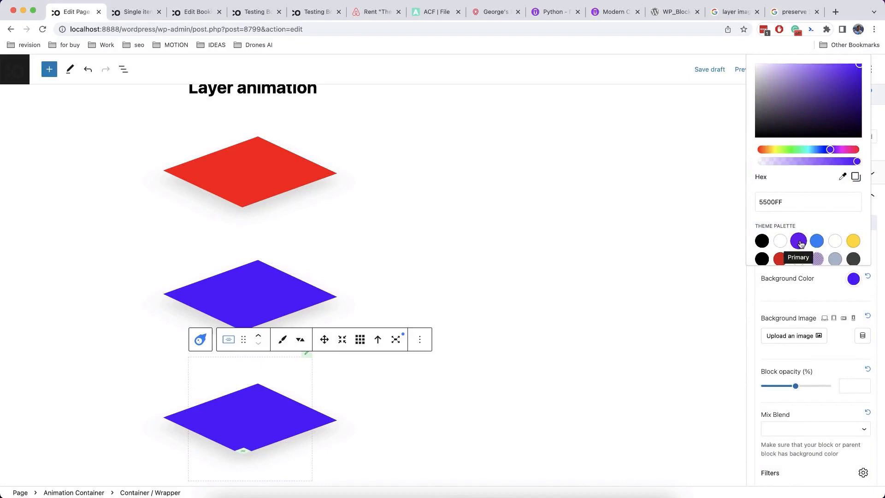
scroll(797, 192, down, 2)
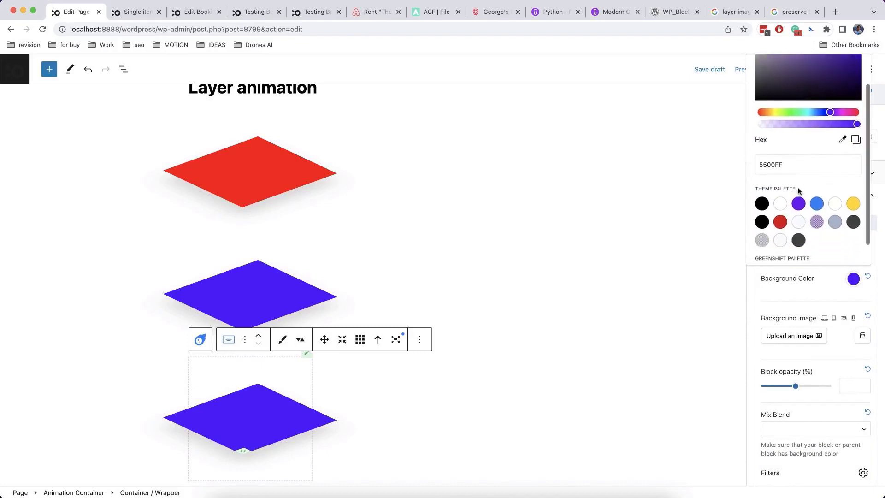
click(799, 111)
scroll(806, 149, up, 2)
drag(839, 94, 867, 75)
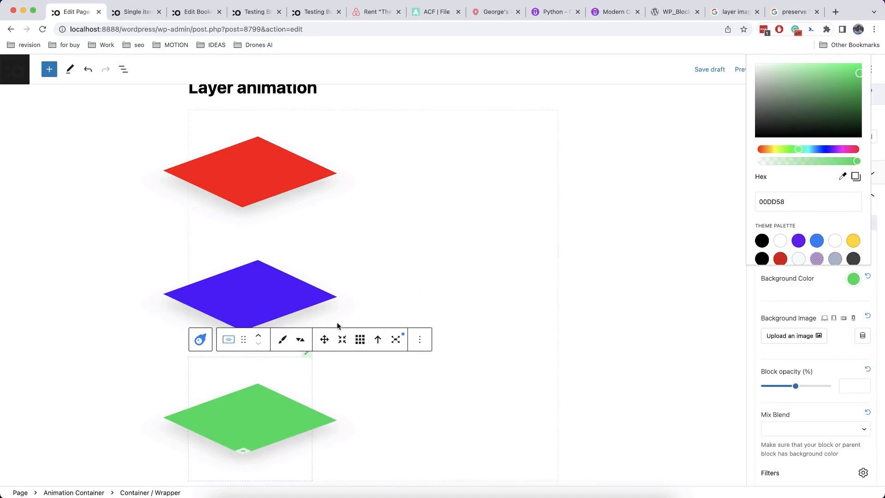
Insert an Advanced Heading into the Animation Container below the diamonds and select its text.
click(216, 297)
click(201, 312)
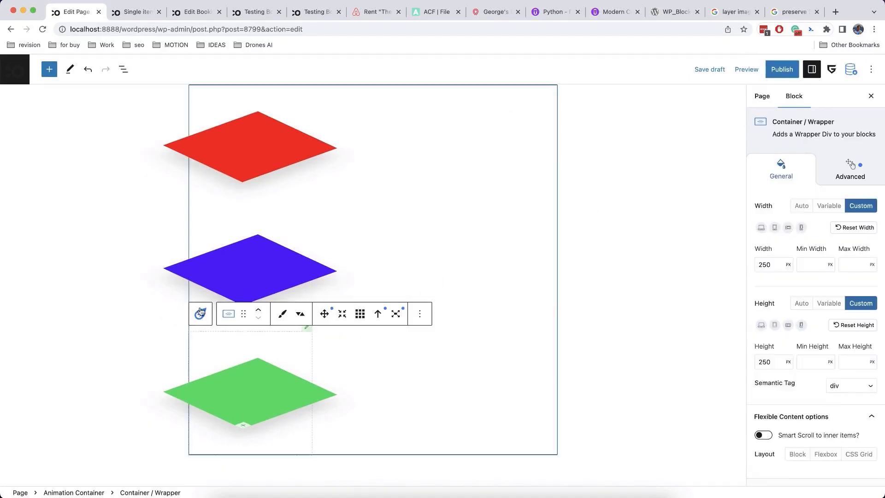
scroll(410, 345, down, 5)
click(551, 304)
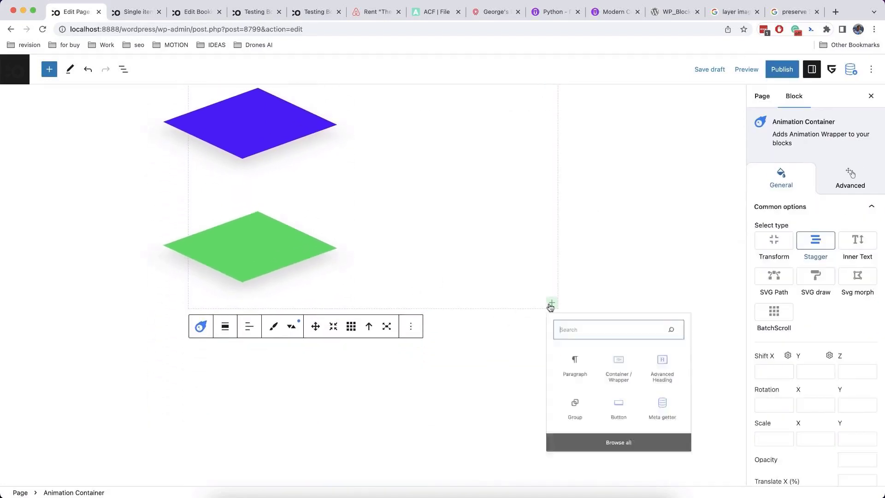
text(adva)
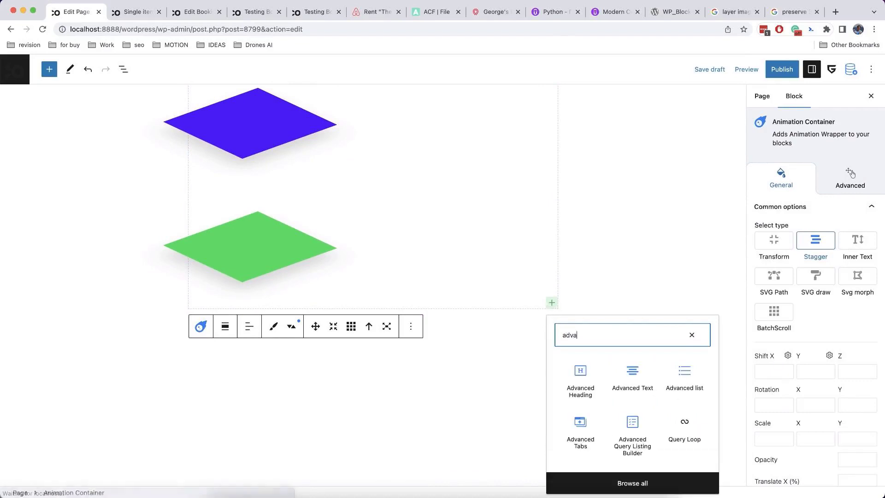
click(581, 372)
scroll(489, 387, down, 3)
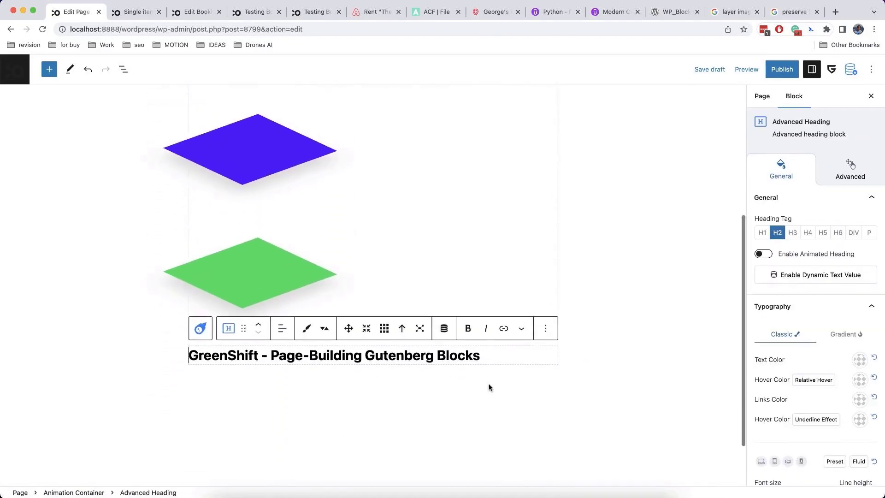
key(super+a)
Make the heading read 'G' and apply the fluid God size preset (3.4/12/15).
text(G)
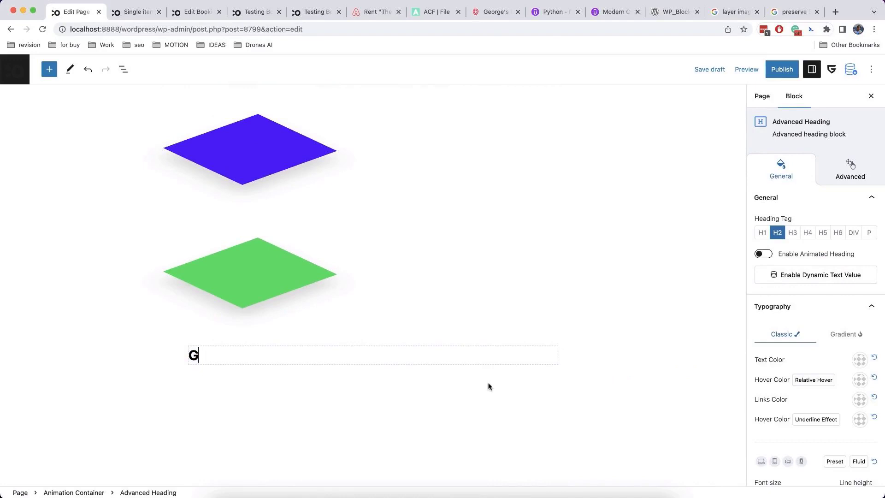
scroll(816, 353, down, 2)
scroll(816, 353, down, 2)
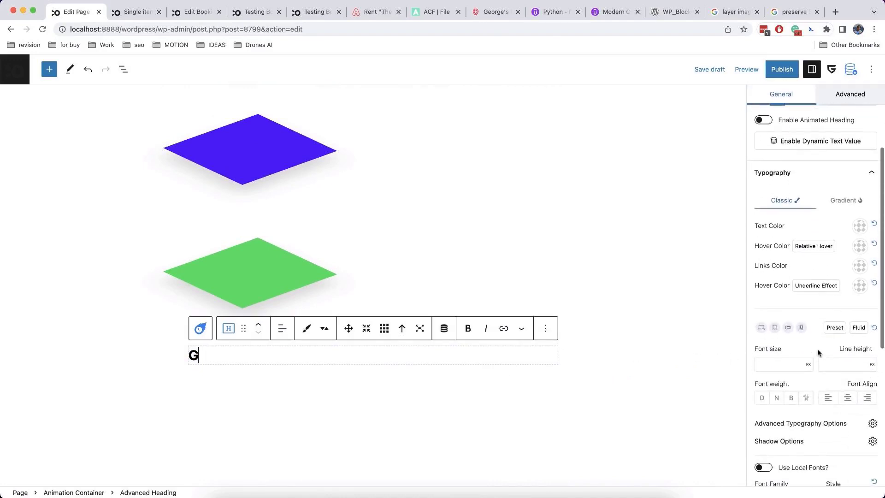
scroll(831, 338, down, 1)
click(859, 312)
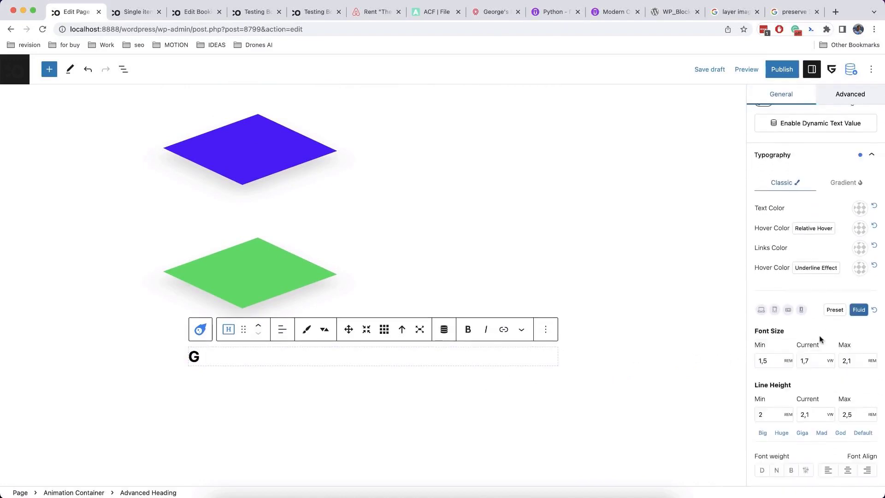
scroll(813, 338, down, 2)
click(841, 361)
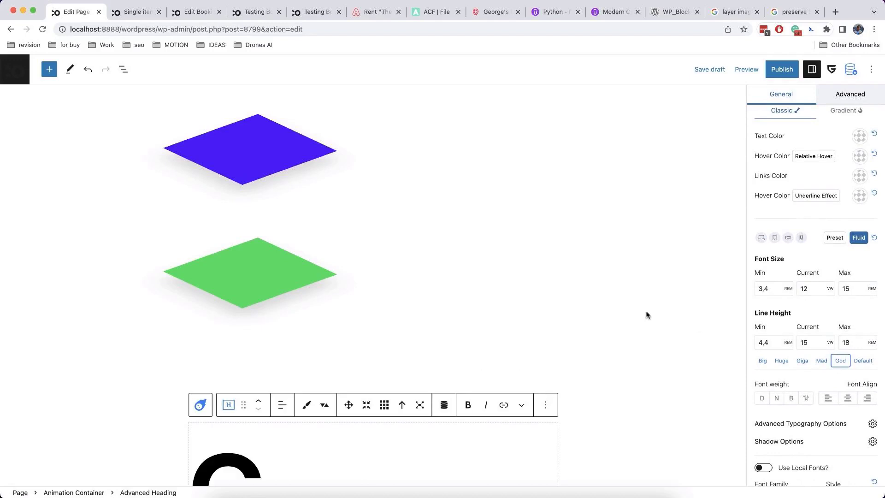
scroll(628, 300, down, 5)
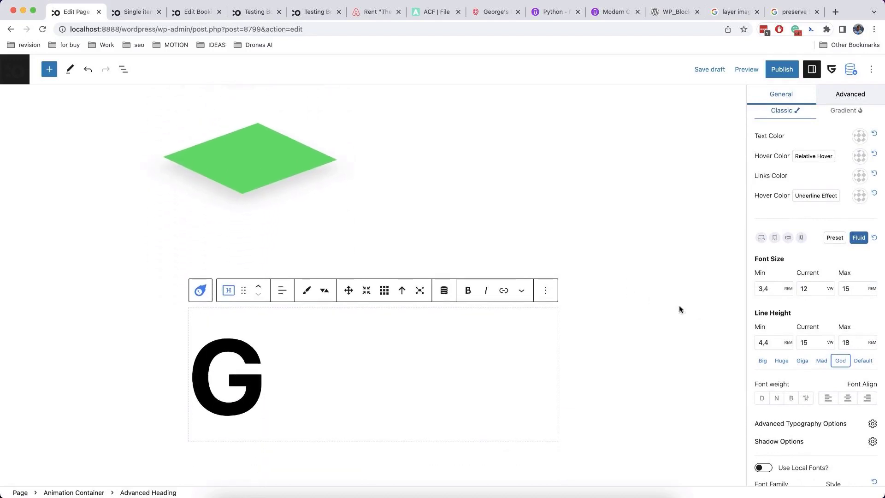
scroll(796, 324, up, 5)
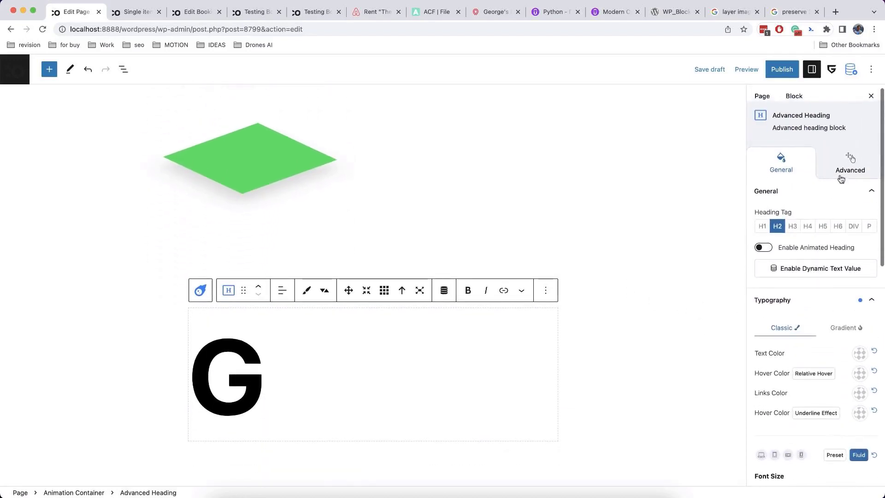
Set the G heading's CSS Transform rotation to X -55, Y 45, Z 25.
click(840, 179)
scroll(825, 278, down, 2)
click(816, 379)
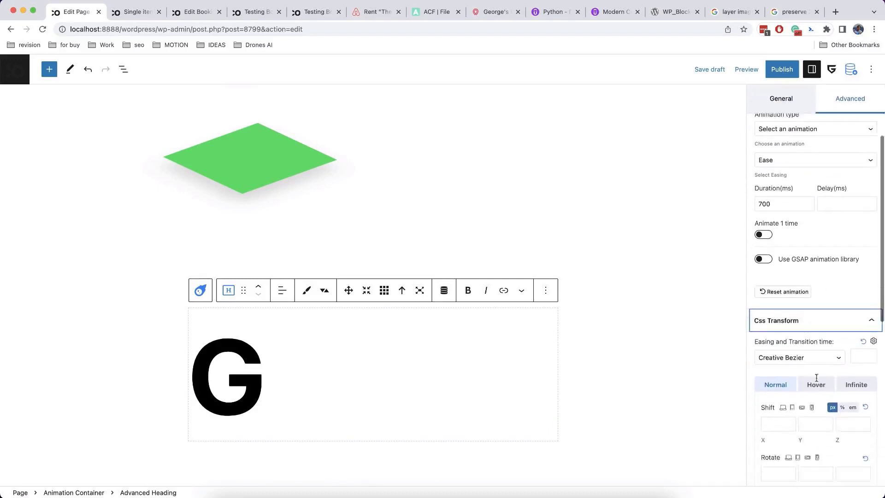
scroll(816, 377, down, 3)
click(775, 319)
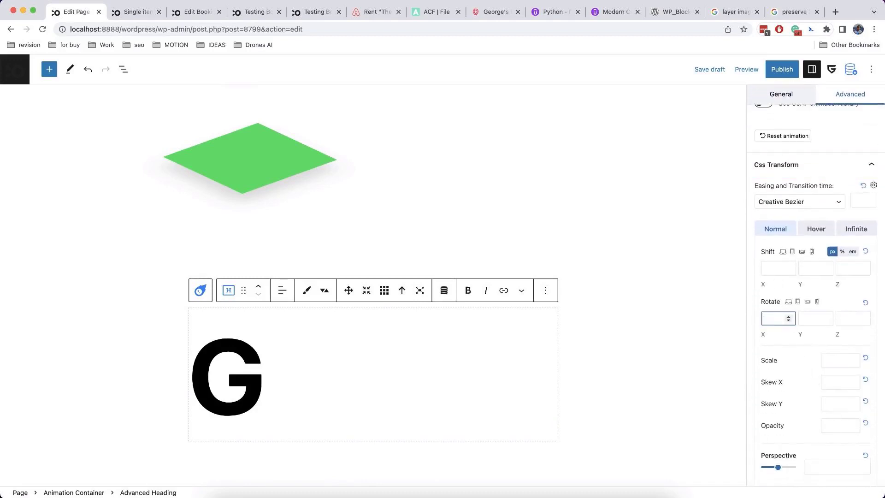
text(-55)
click(808, 320)
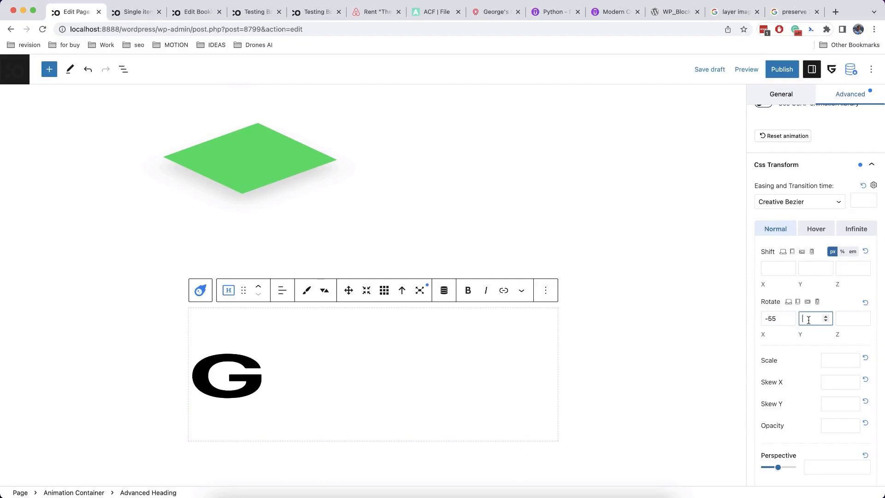
text(45)
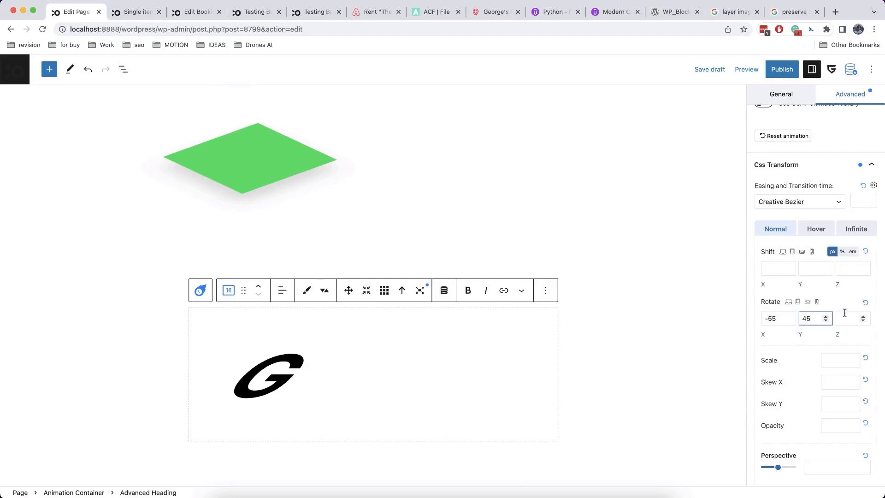
click(843, 318)
text(25)
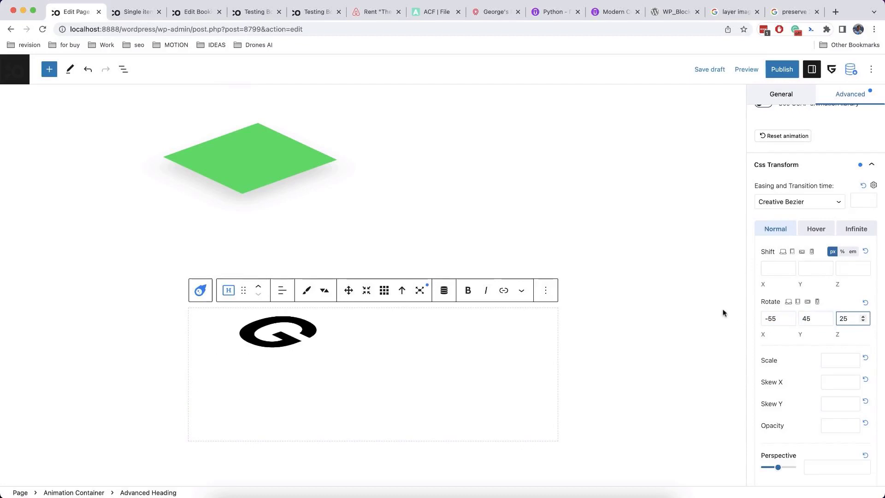
scroll(723, 313, down, 2)
scroll(852, 354, down, 4)
scroll(852, 355, up, 10)
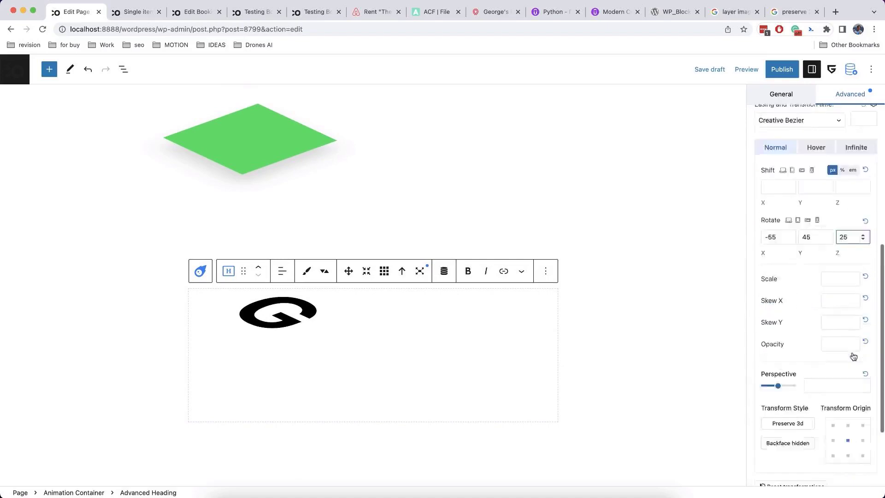
Give the G the third text shadow preset with second shadow X 7 and Y 5.
click(811, 182)
scroll(811, 182, down, 10)
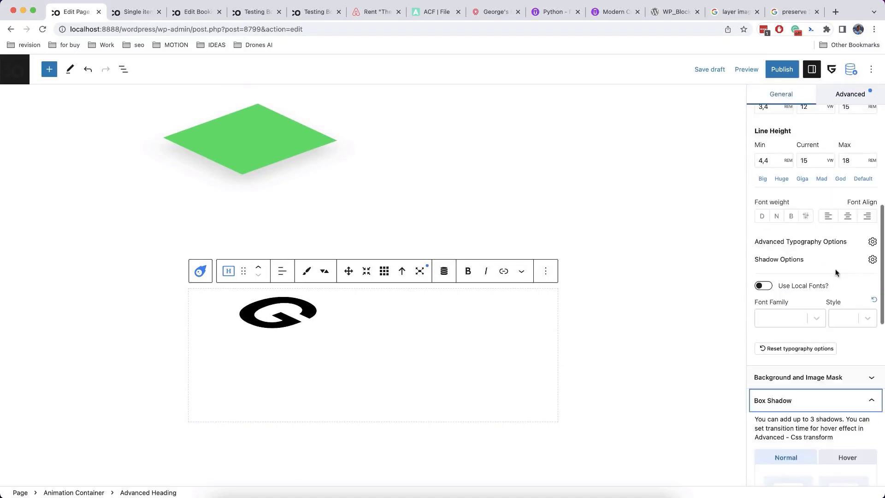
click(872, 268)
scroll(838, 273, up, 3)
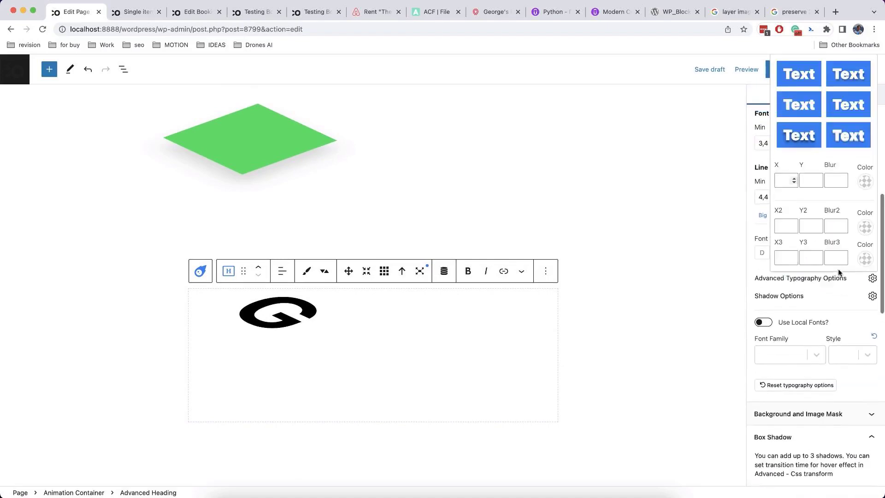
click(806, 176)
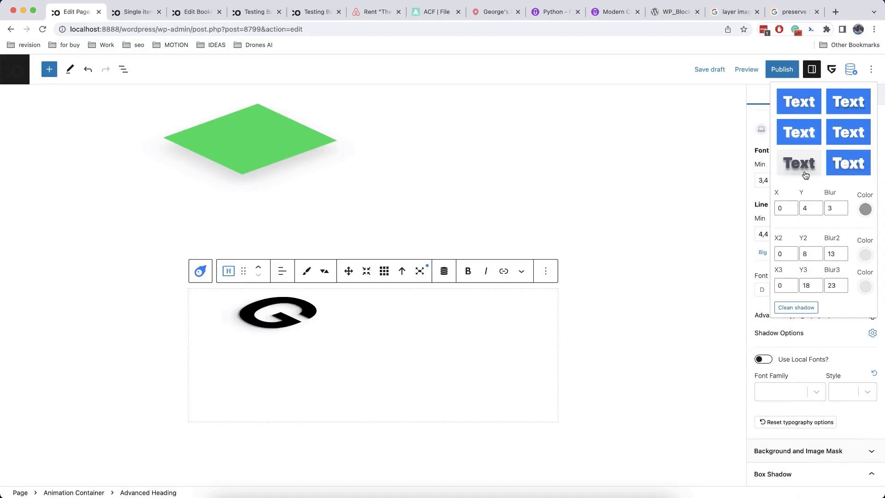
click(847, 165)
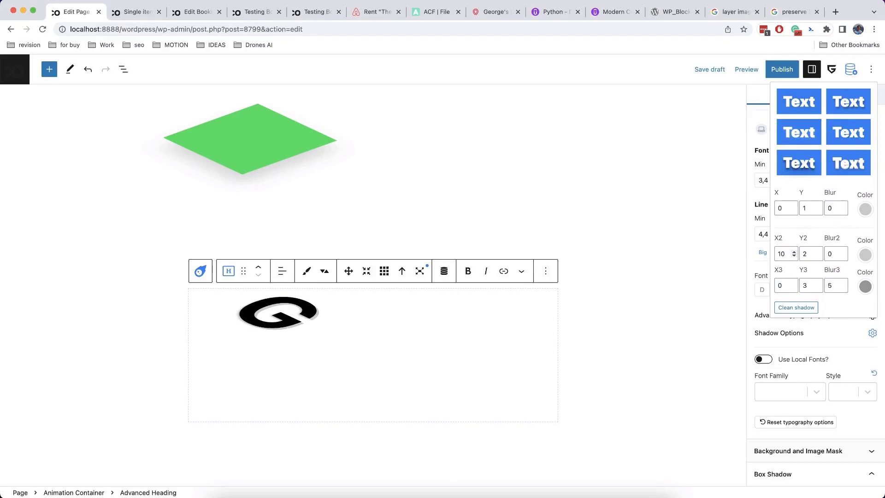
double_click(801, 254)
text(5)
double_click(780, 253)
text(7)
click(825, 336)
Set the G heading's text colour to white FFFFFF.
scroll(826, 337, up, 10)
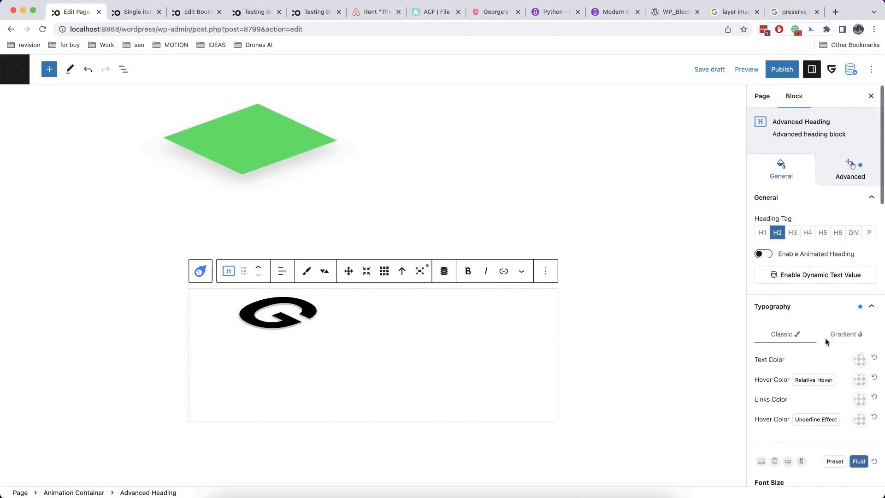
click(860, 360)
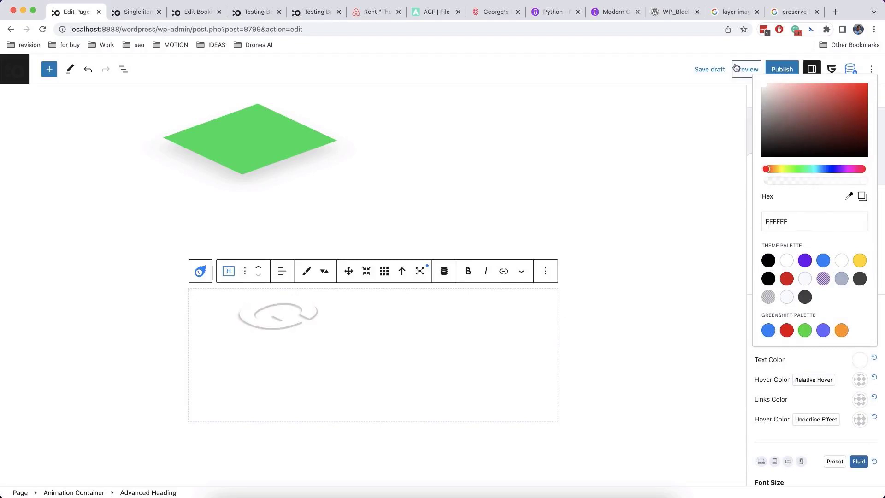
click(806, 359)
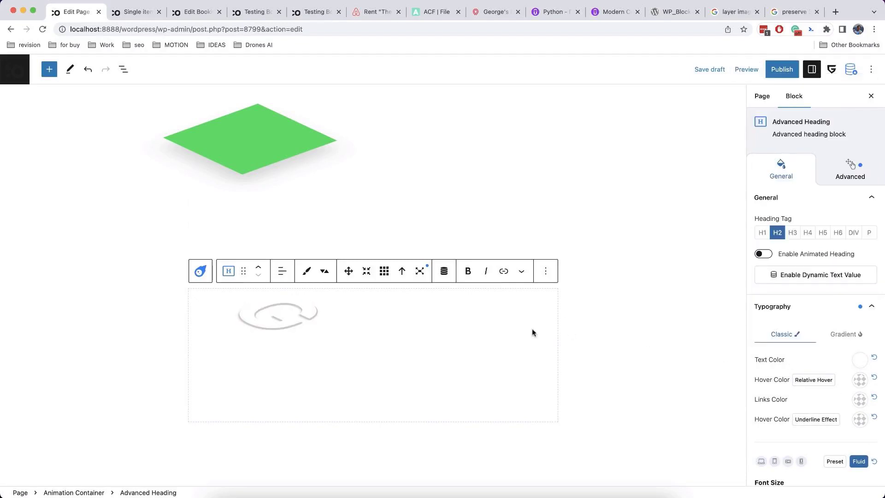
scroll(533, 332, up, 6)
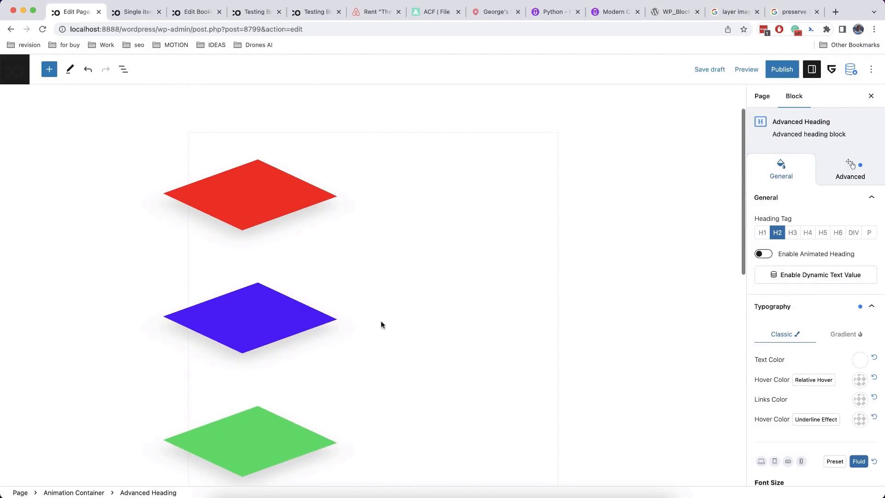
Drag the blue diamond onto the red one, then the green diamond on top.
click(287, 321)
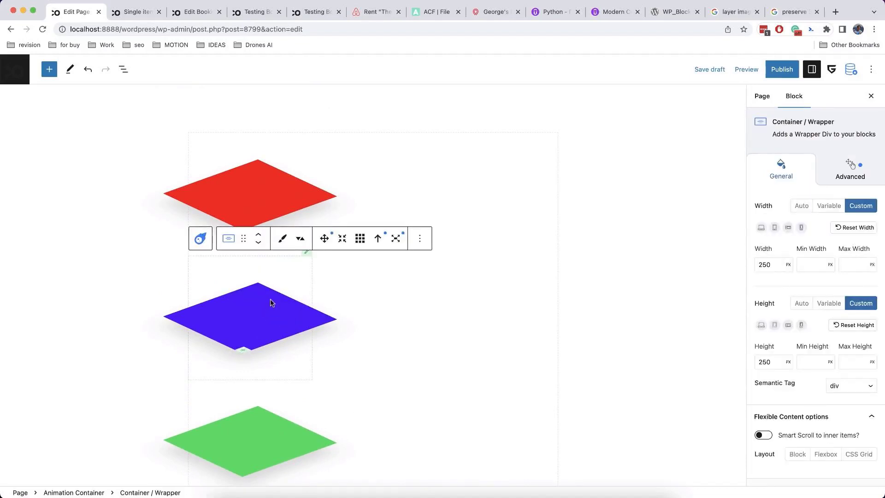
click(325, 239)
scroll(325, 244, down, 3)
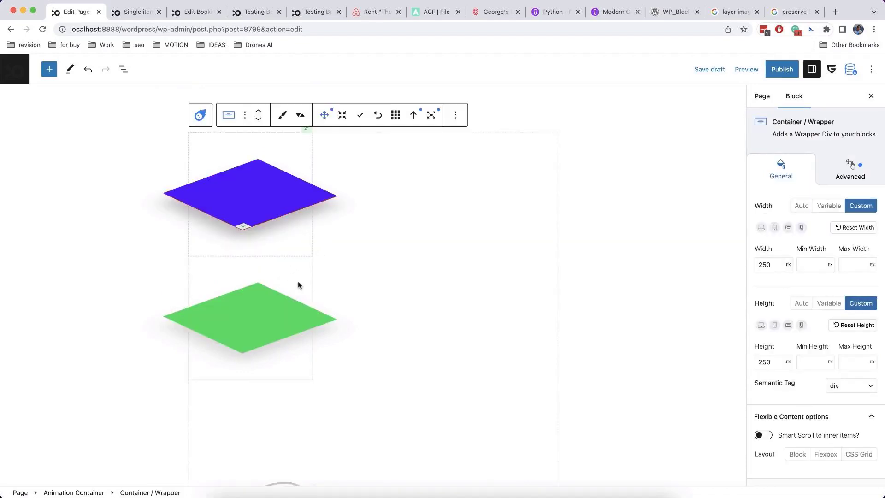
scroll(298, 284, up, 2)
drag(261, 247, 259, 235)
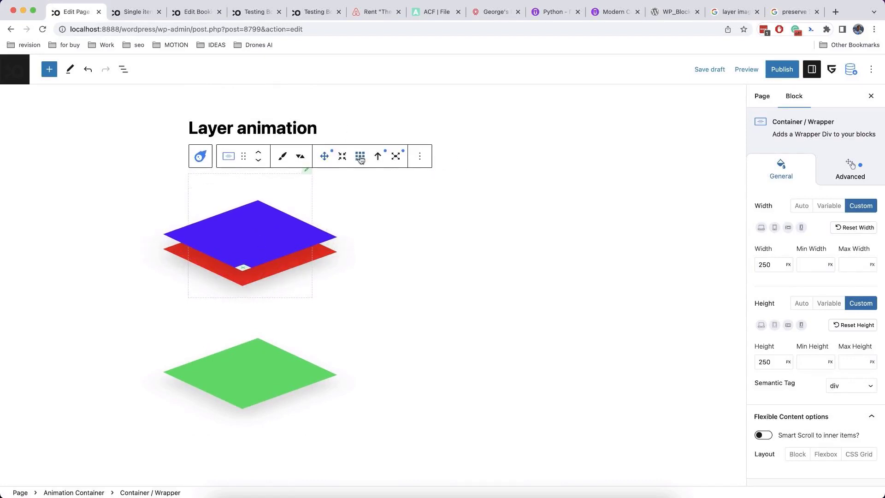
click(279, 363)
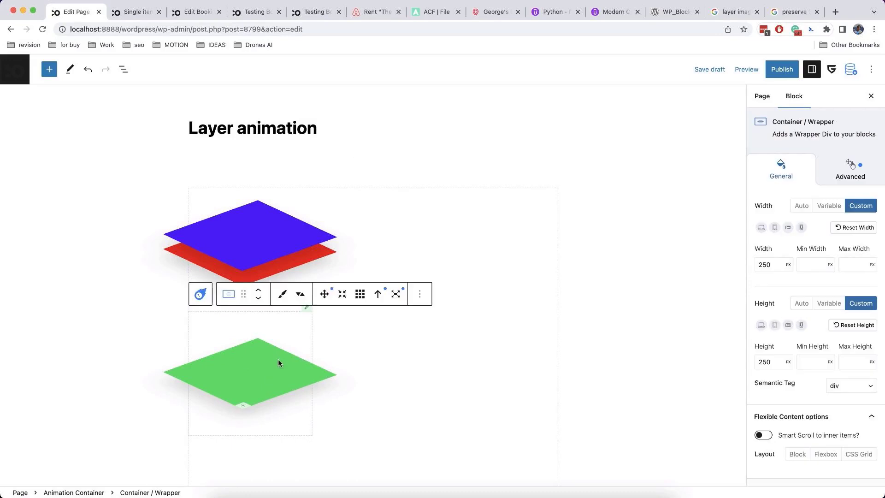
click(324, 298)
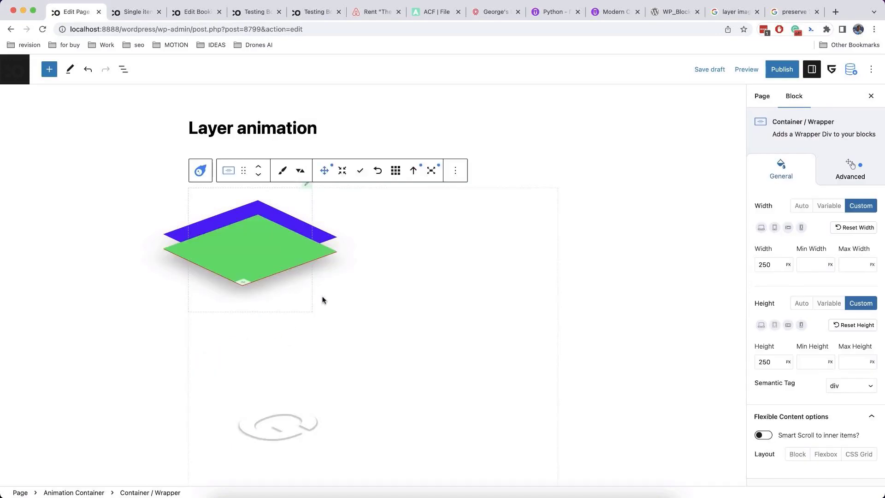
drag(263, 254, 262, 222)
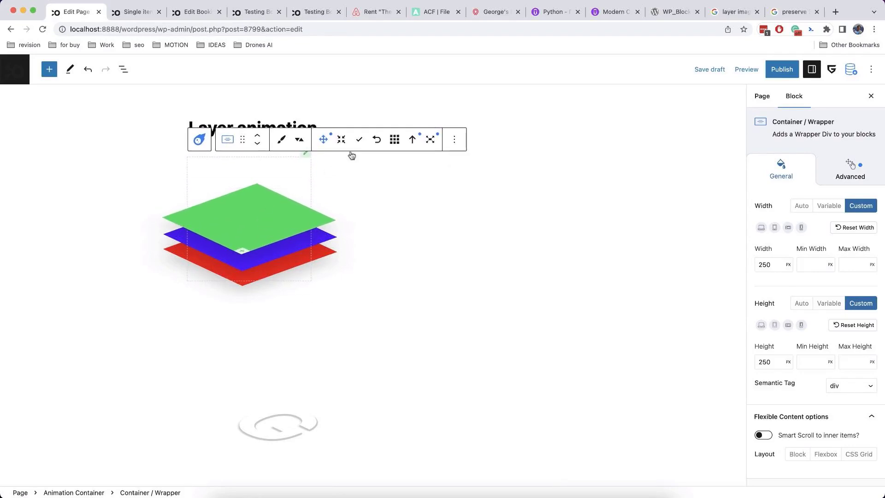
Give the G heading z-index 4 and drag it onto the green top diamond.
click(293, 419)
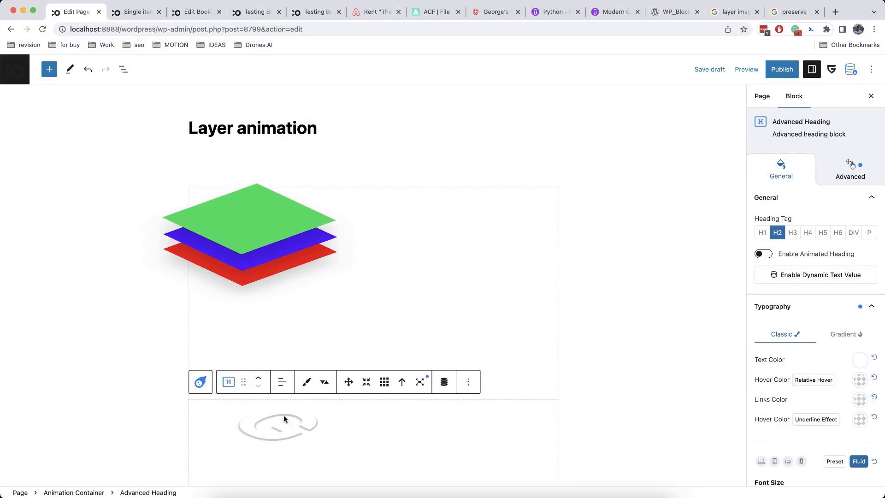
scroll(284, 417, down, 4)
click(400, 304)
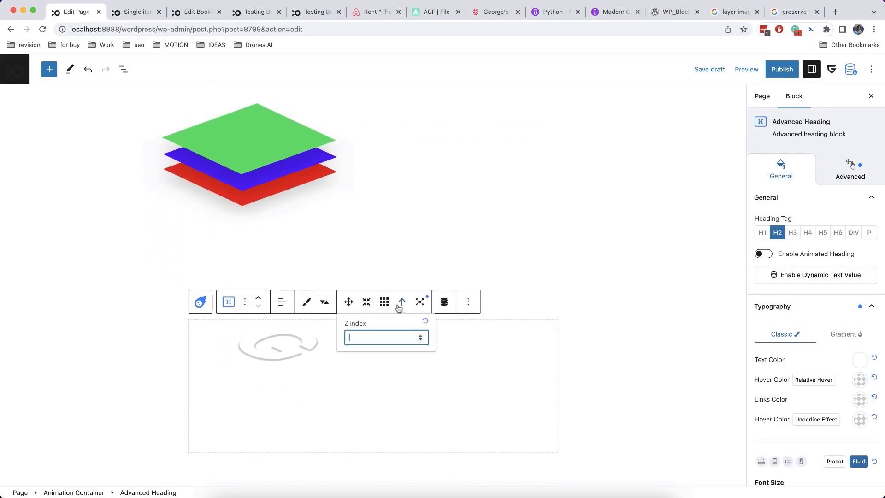
click(348, 302)
drag(245, 325, 270, 214)
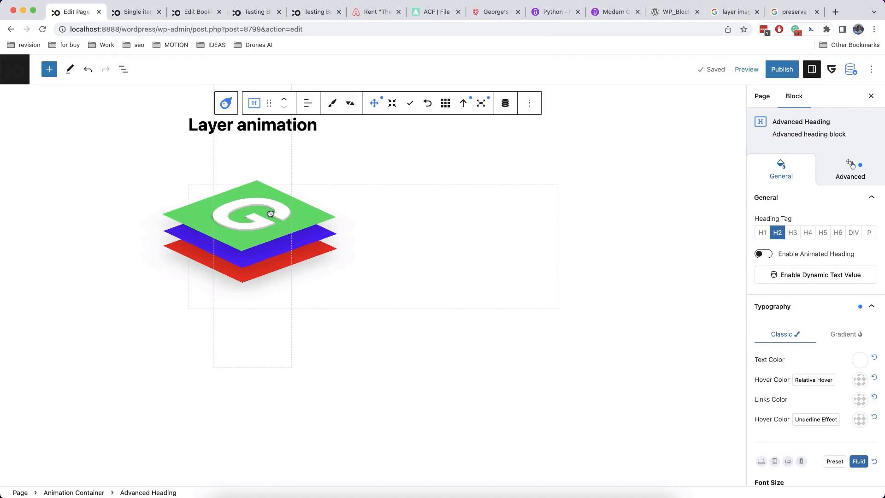
Select the Animation Container and give its stagger a starting Shift Y of 30 and opacity 0.
click(226, 102)
click(802, 370)
text(28)
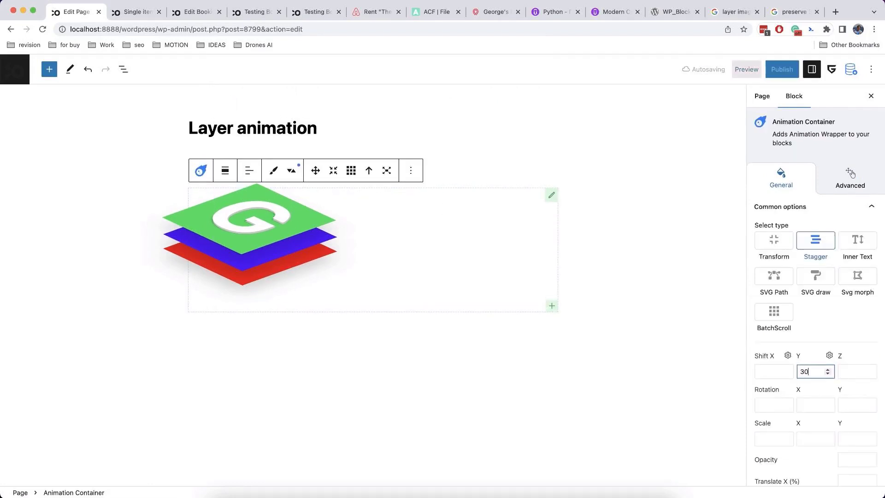
scroll(801, 370, down, 3)
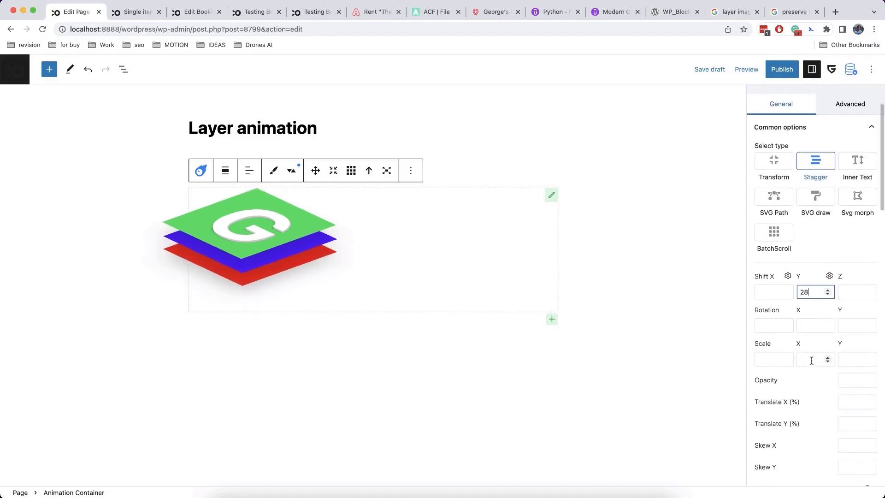
scroll(816, 346, down, 1)
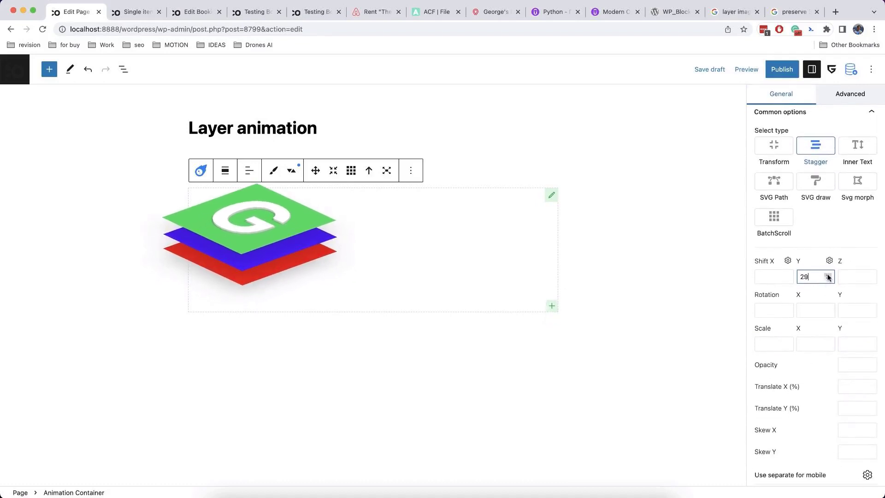
click(850, 363)
text(0)
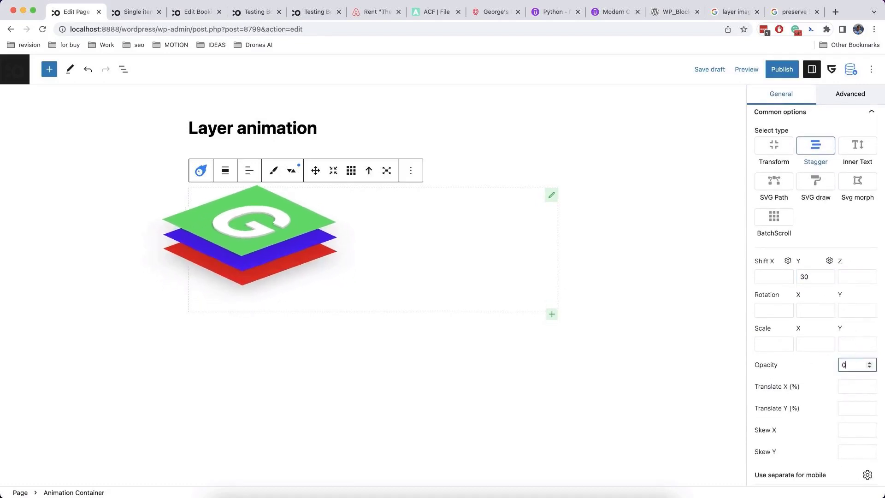
Set the stagger's starting rotation X to 20 and skew X to 20.
scroll(818, 371, down, 1)
click(771, 298)
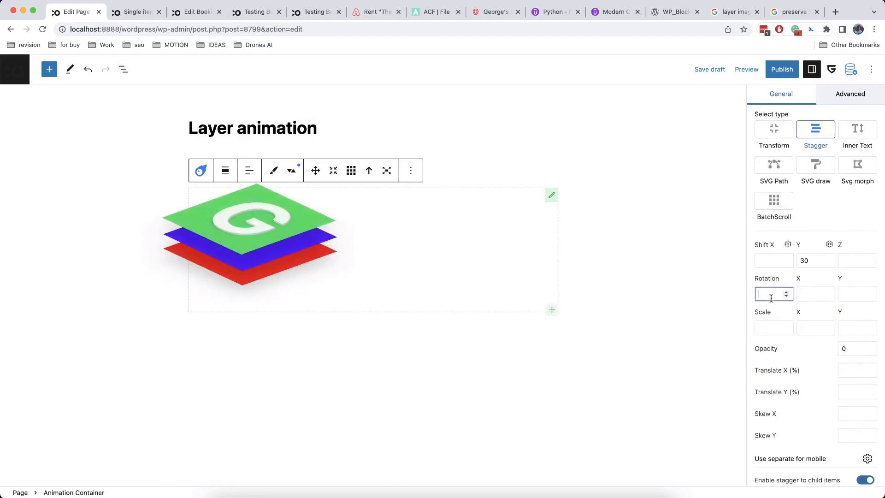
scroll(788, 333, down, 5)
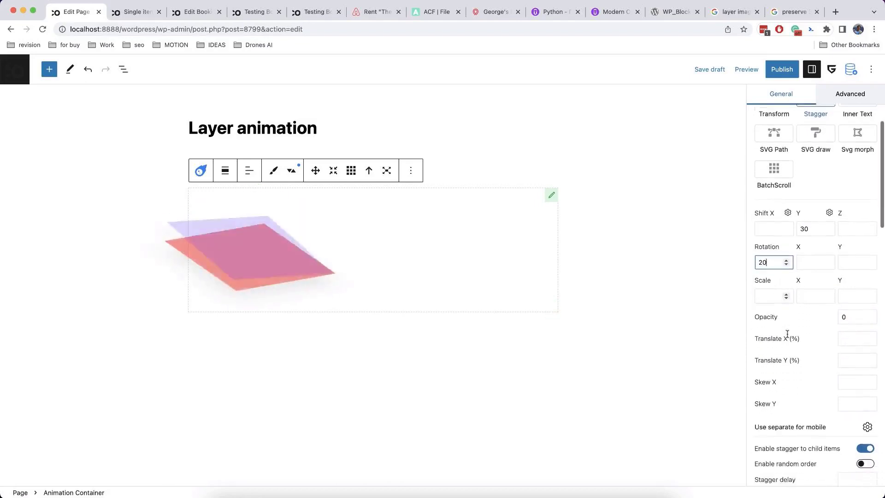
click(850, 331)
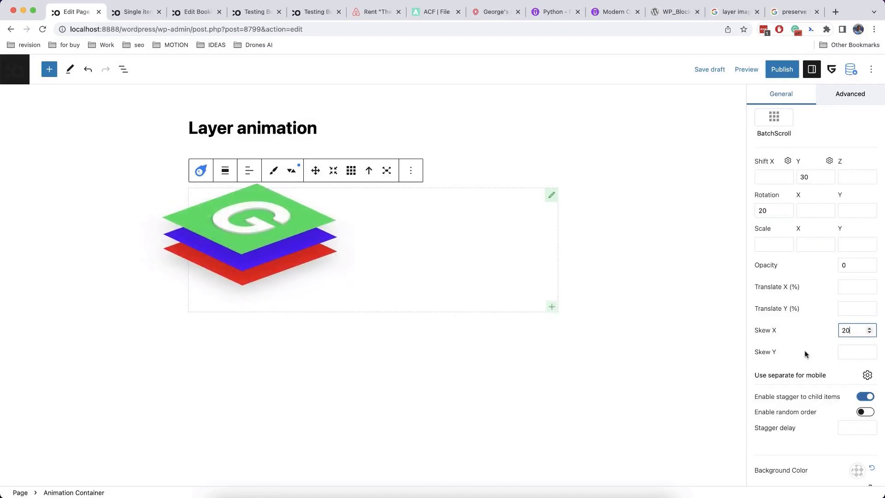
scroll(805, 354, down, 15)
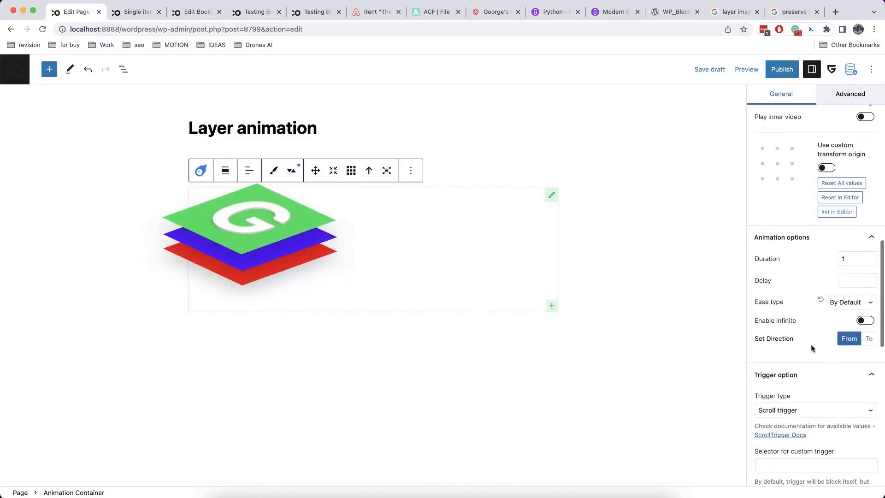
Set the layer stack animation's ease type to Back out.
click(854, 304)
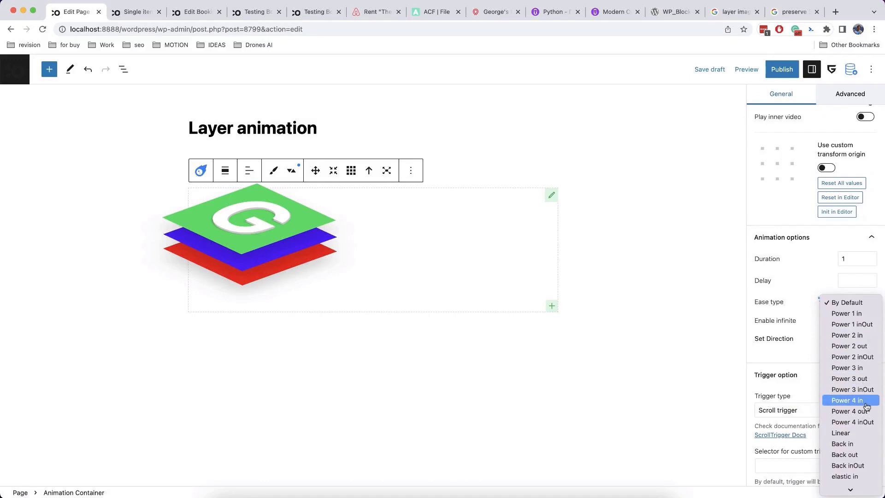
scroll(865, 411, down, 3)
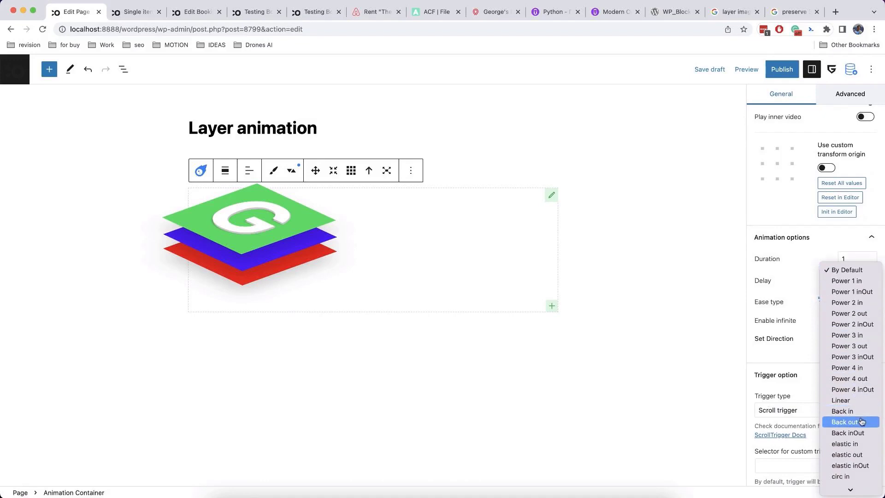
click(860, 422)
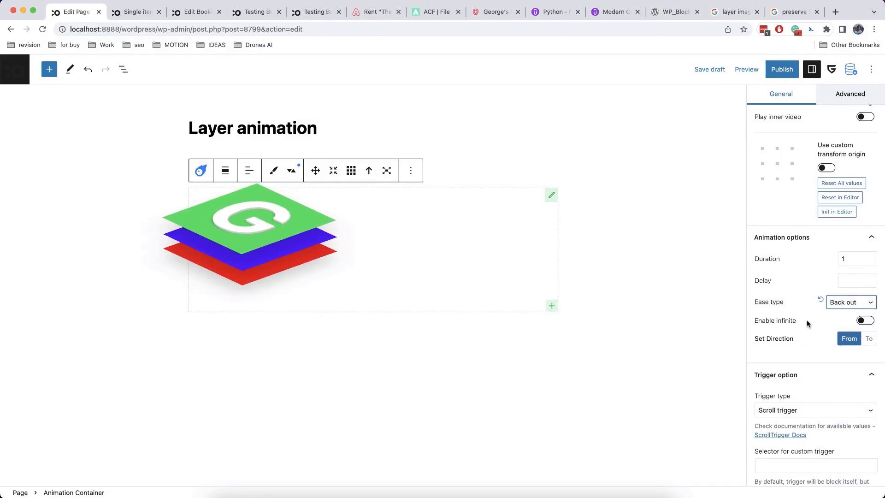
scroll(809, 304, down, 3)
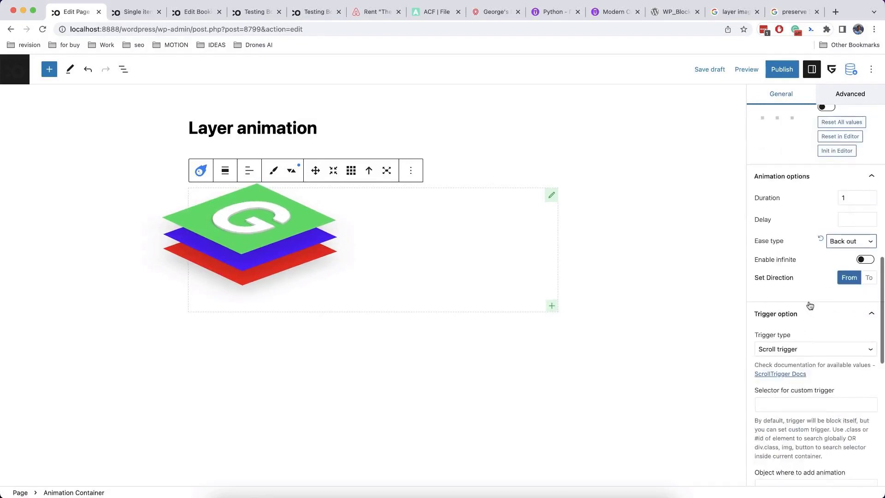
scroll(809, 304, up, 6)
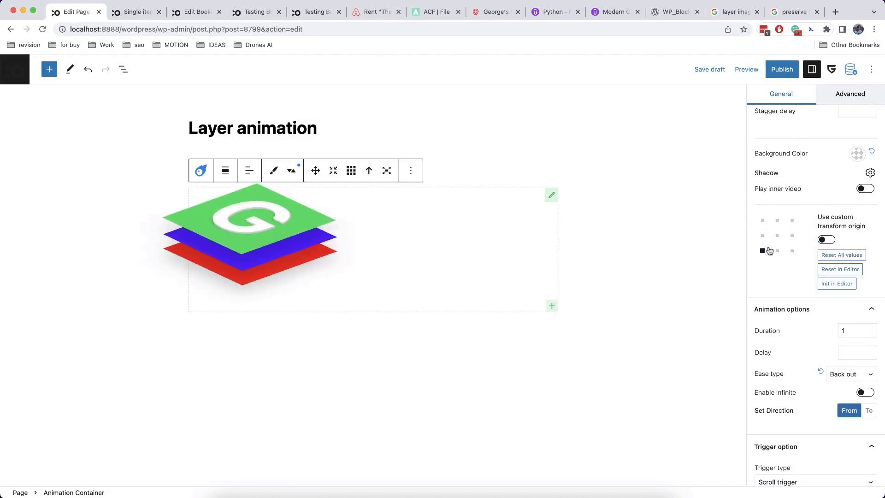
Undo the last change and select the top green layer's container to edit its background.
key(super+z)
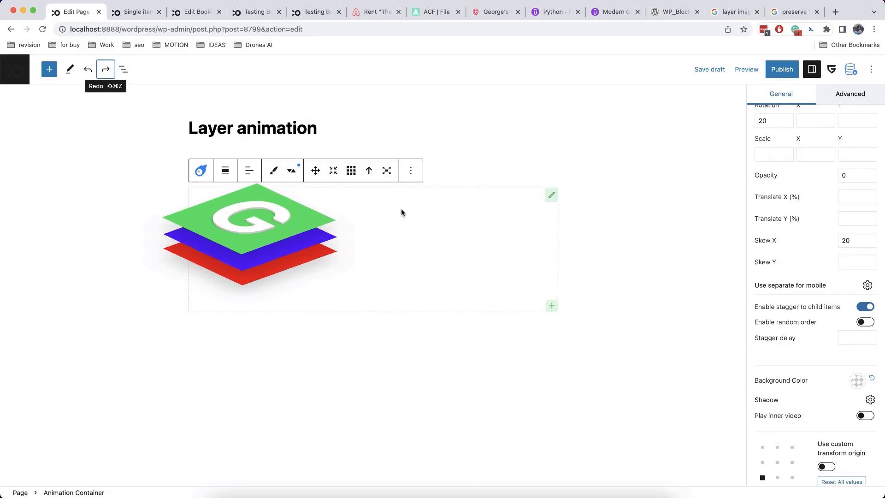
click(202, 225)
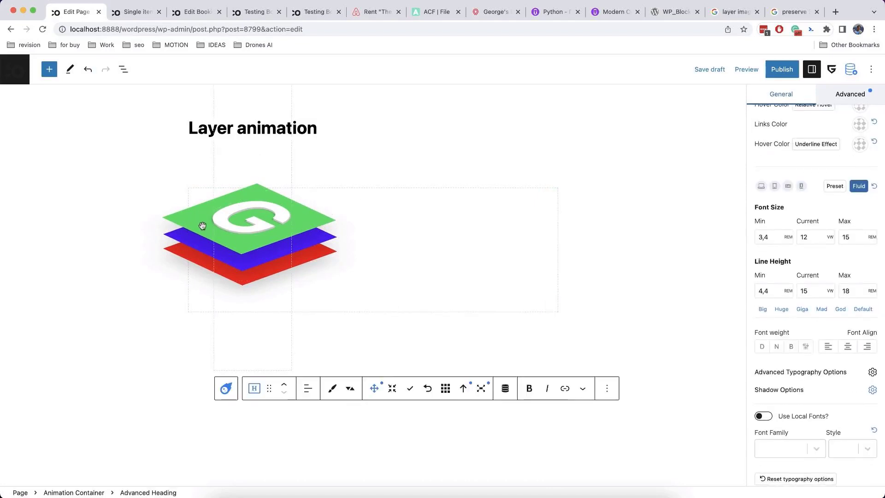
click(177, 221)
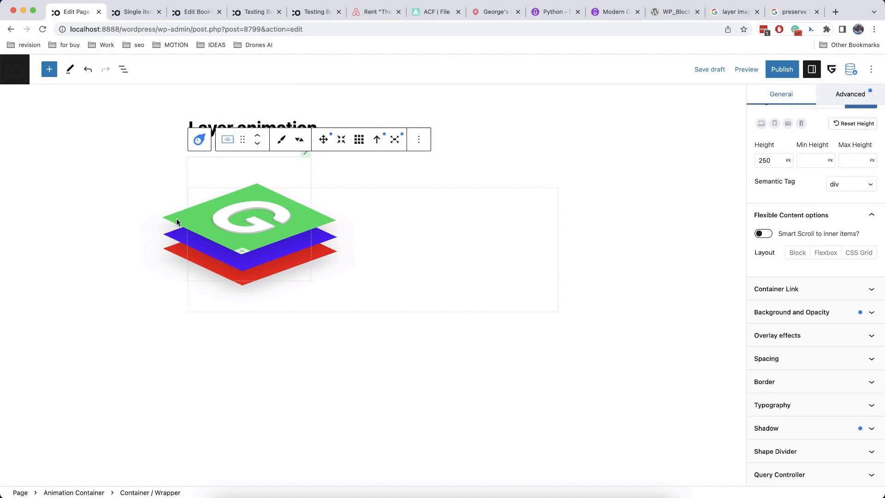
click(792, 317)
scroll(793, 309, down, 4)
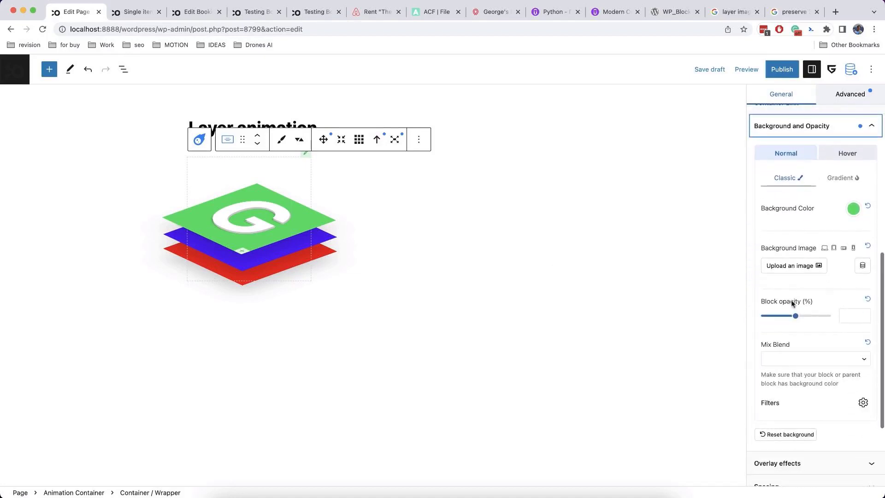
Apply the purple wave image as a Cover background with focal point 53% left, 35% top.
click(792, 268)
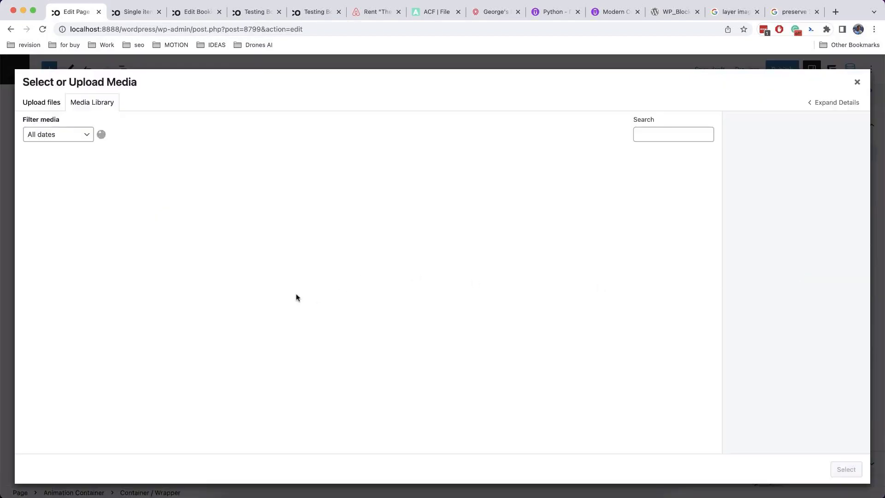
scroll(297, 298, down, 5)
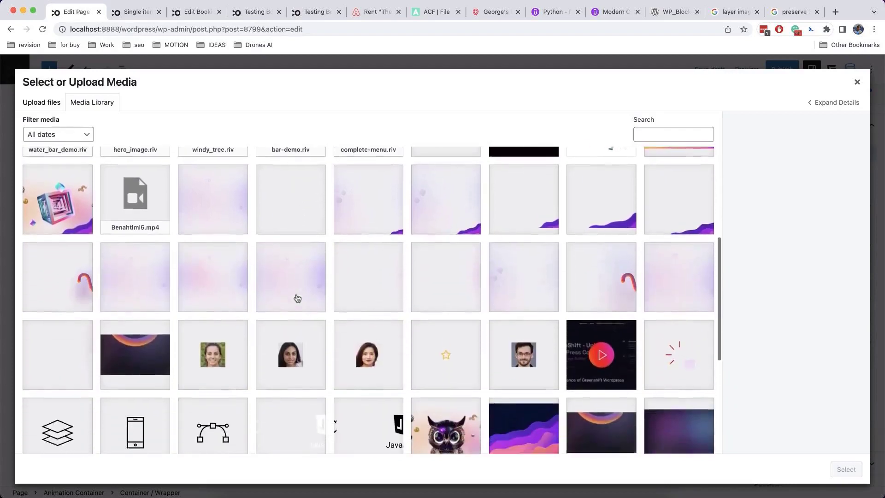
scroll(298, 298, down, 2)
click(501, 371)
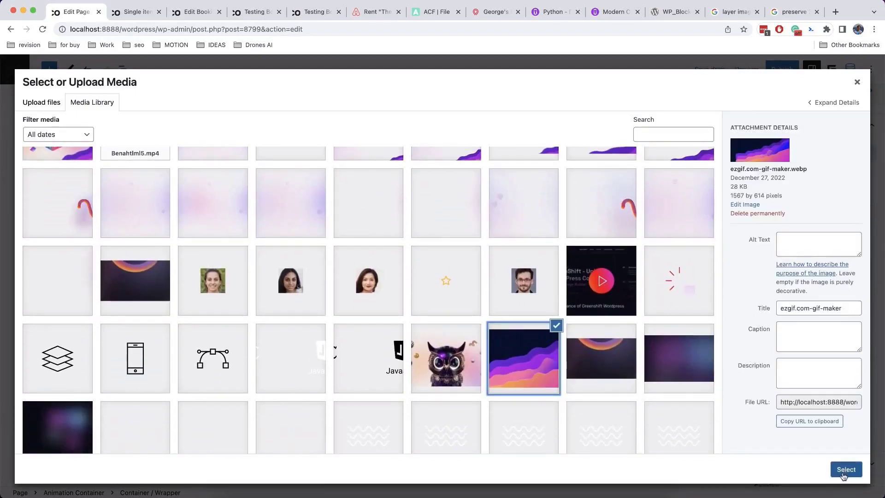
click(843, 475)
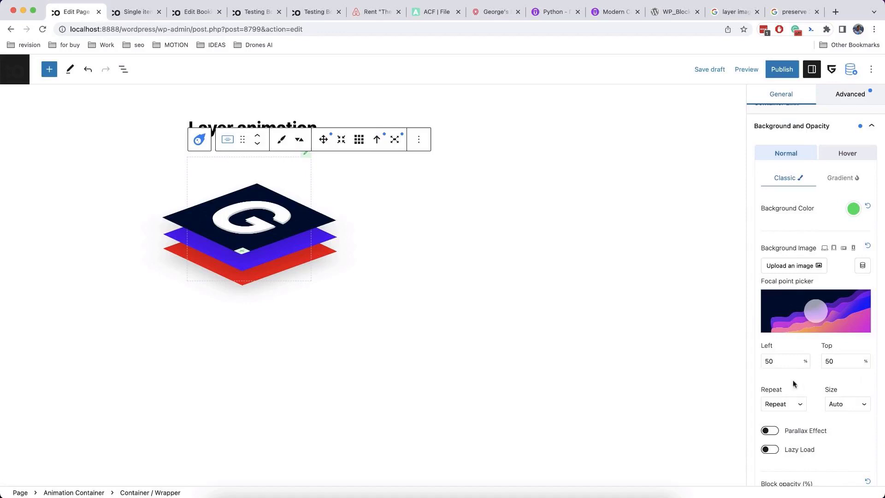
click(847, 404)
click(850, 415)
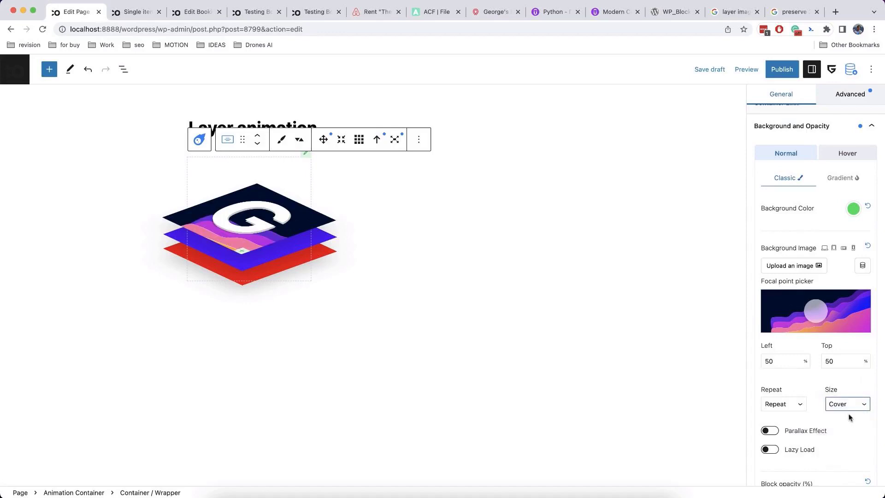
drag(816, 323, 819, 314)
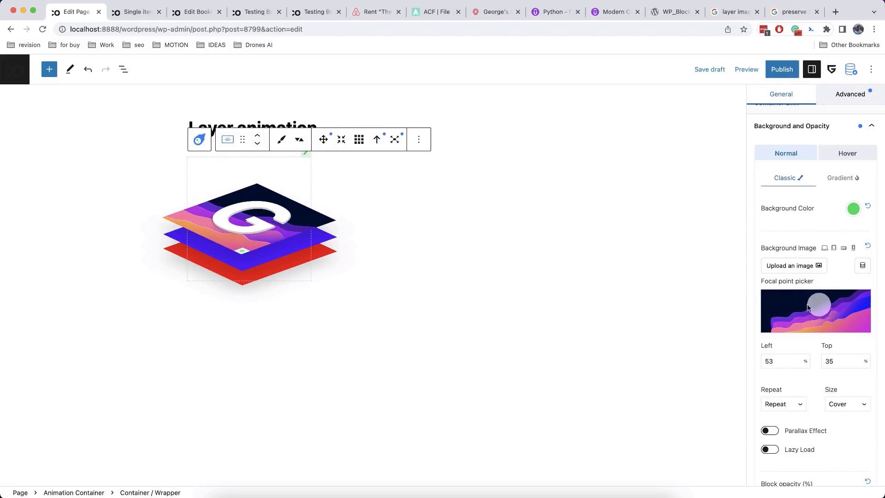
On the Animation Container, set Trigger start to 0 and Trigger end to 300.
click(198, 138)
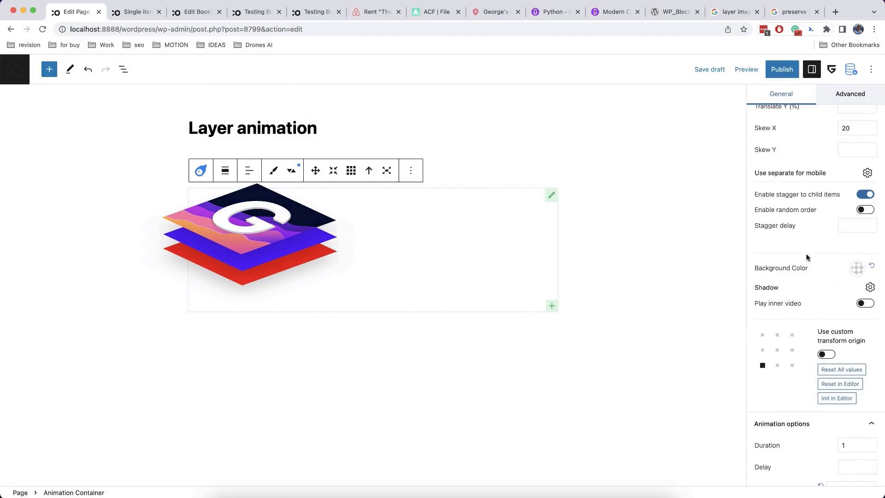
scroll(825, 280, down, 5)
scroll(840, 284, down, 5)
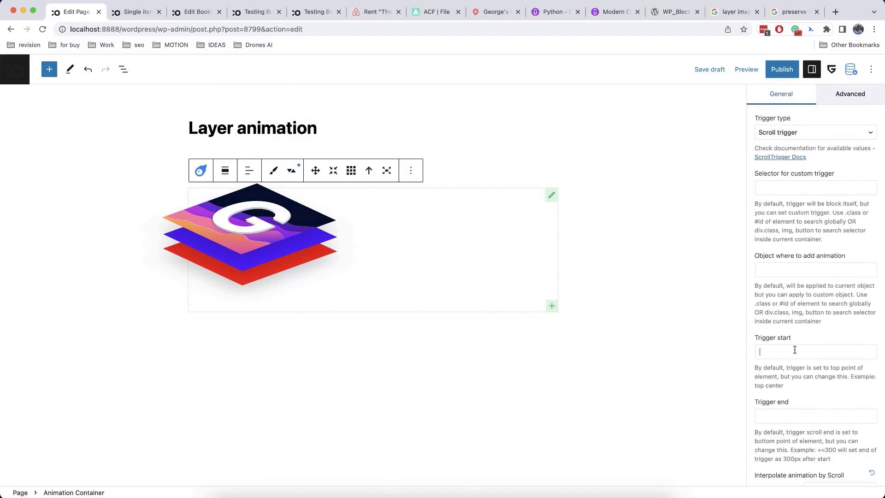
text(0)
scroll(795, 359, down, 3)
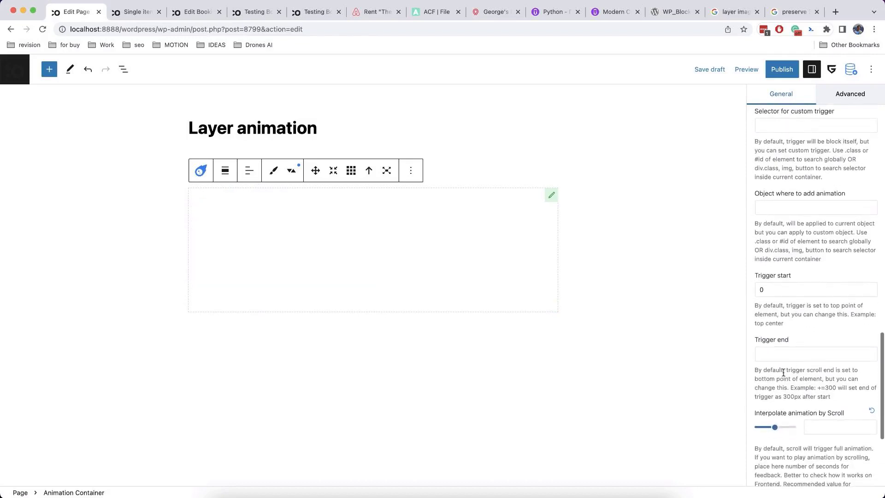
click(779, 356)
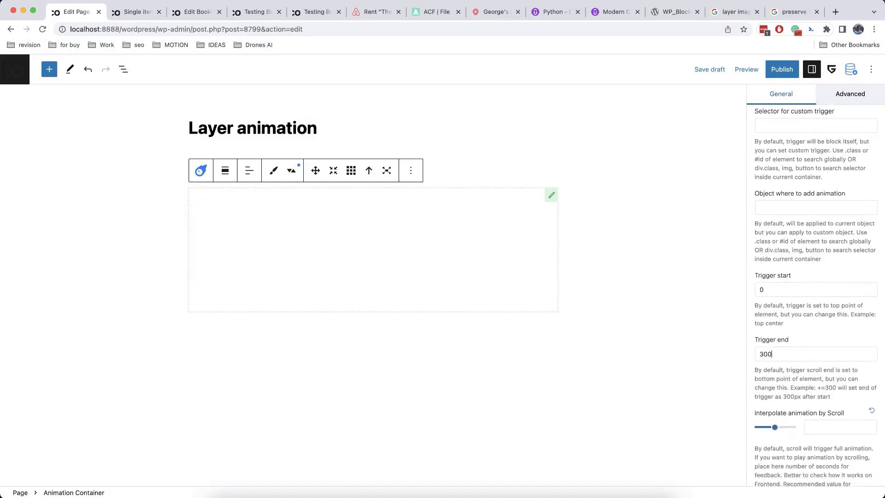
Add a Spacer block below the animation container and make it about 312 px tall.
click(446, 344)
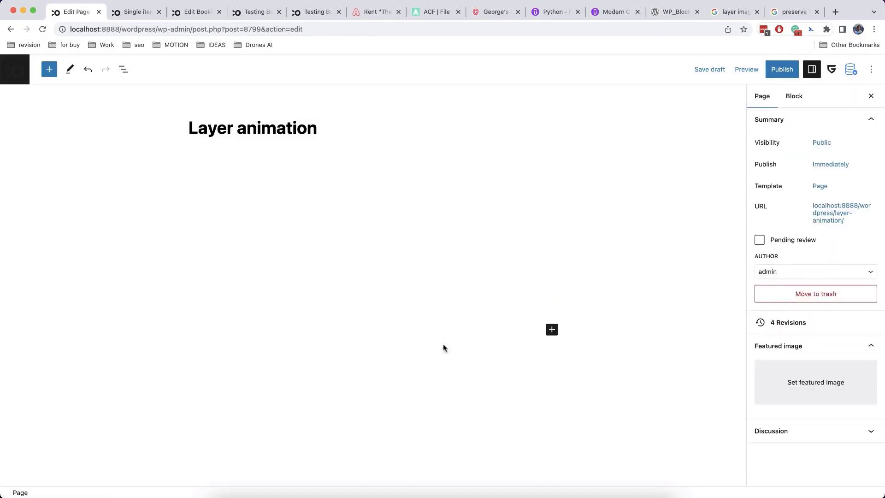
click(409, 348)
text(/spacer)
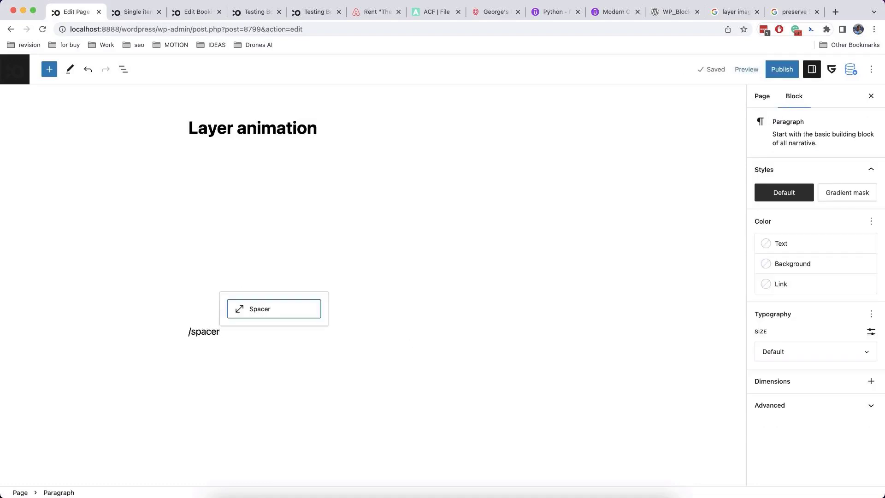
key(Return)
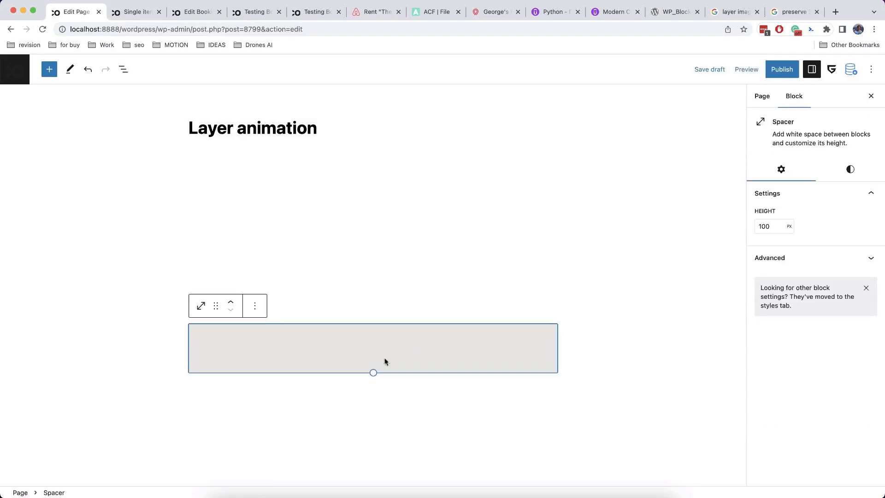
drag(374, 371, 362, 474)
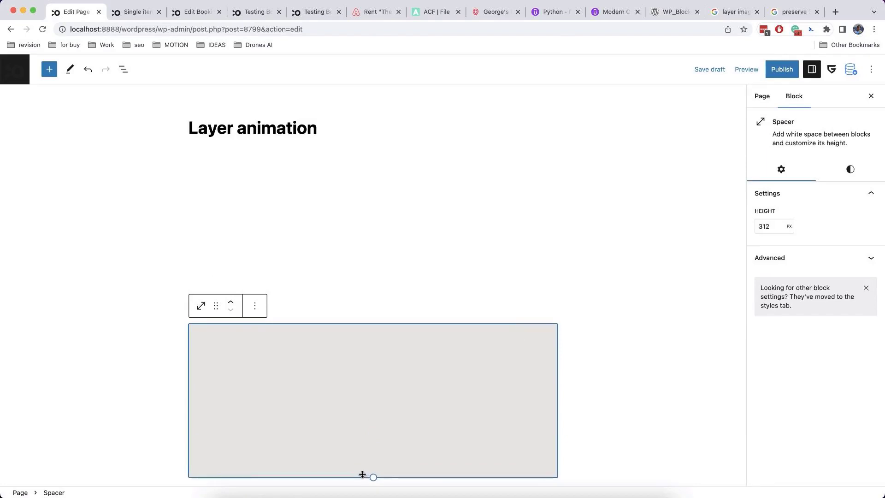
click(651, 153)
scroll(651, 153, down, 1)
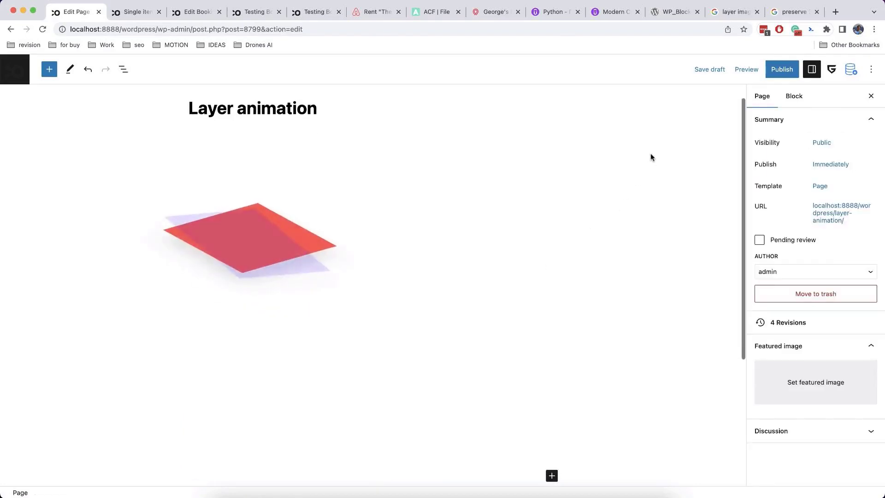
scroll(651, 158, down, 3)
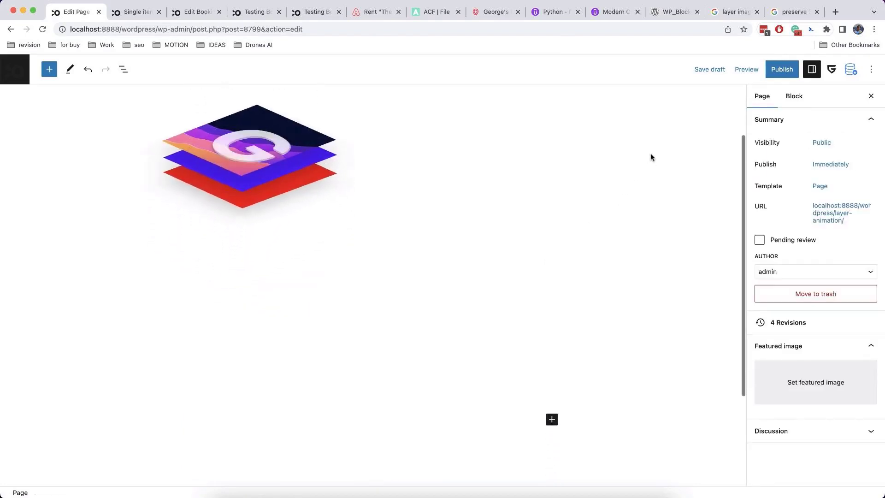
scroll(651, 157, up, 3)
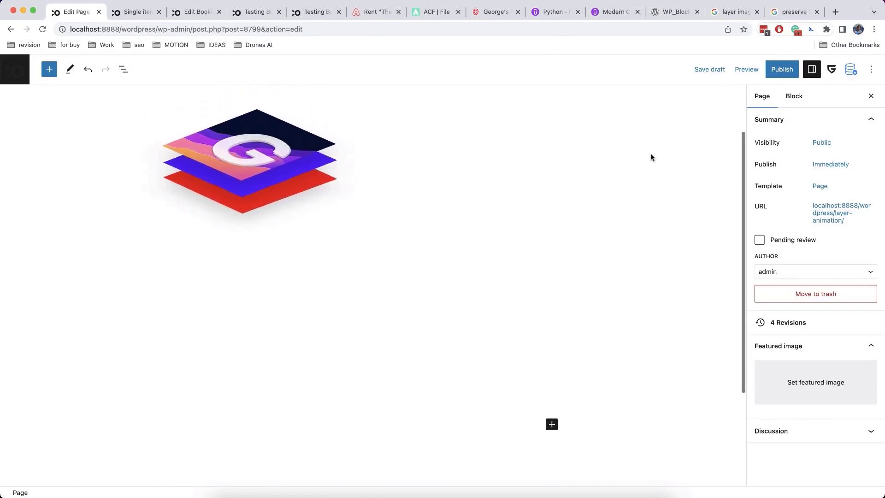
scroll(650, 157, up, 2)
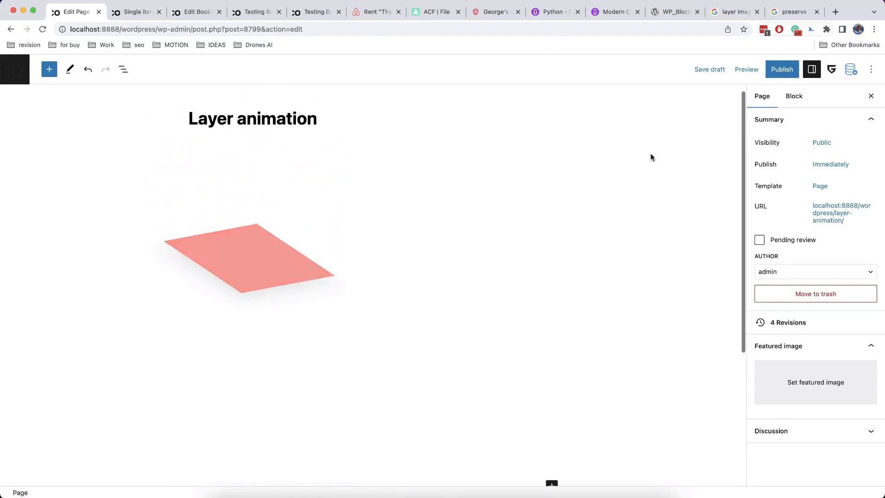